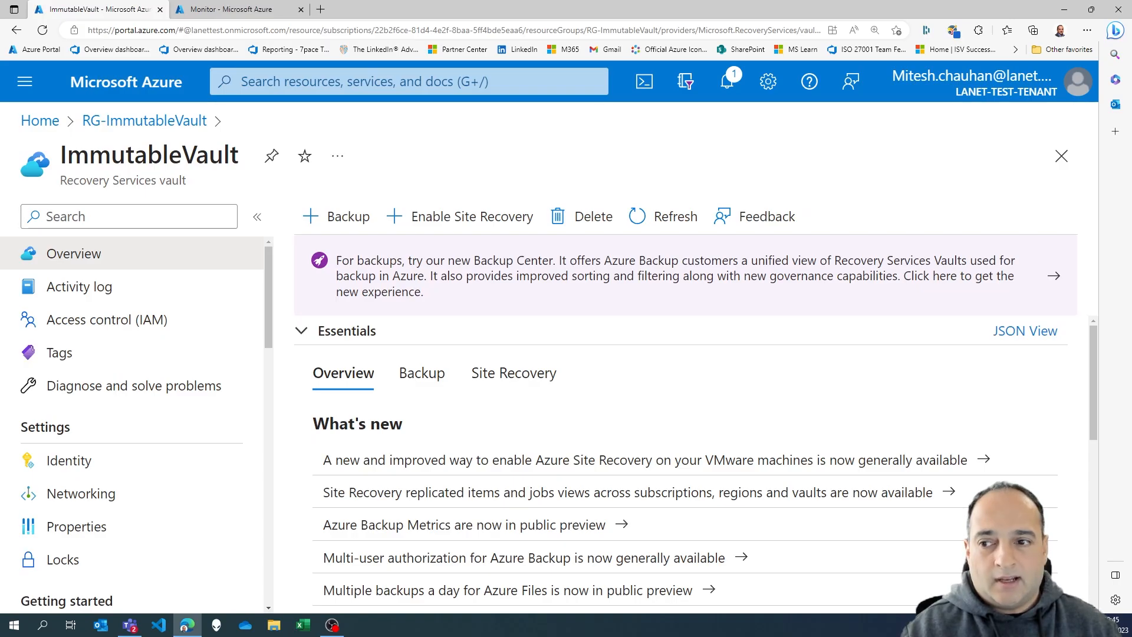
Open the vault's properties and check the Immutable vault setting in the backup section
{"action": "key", "text": "alt+Tab"}
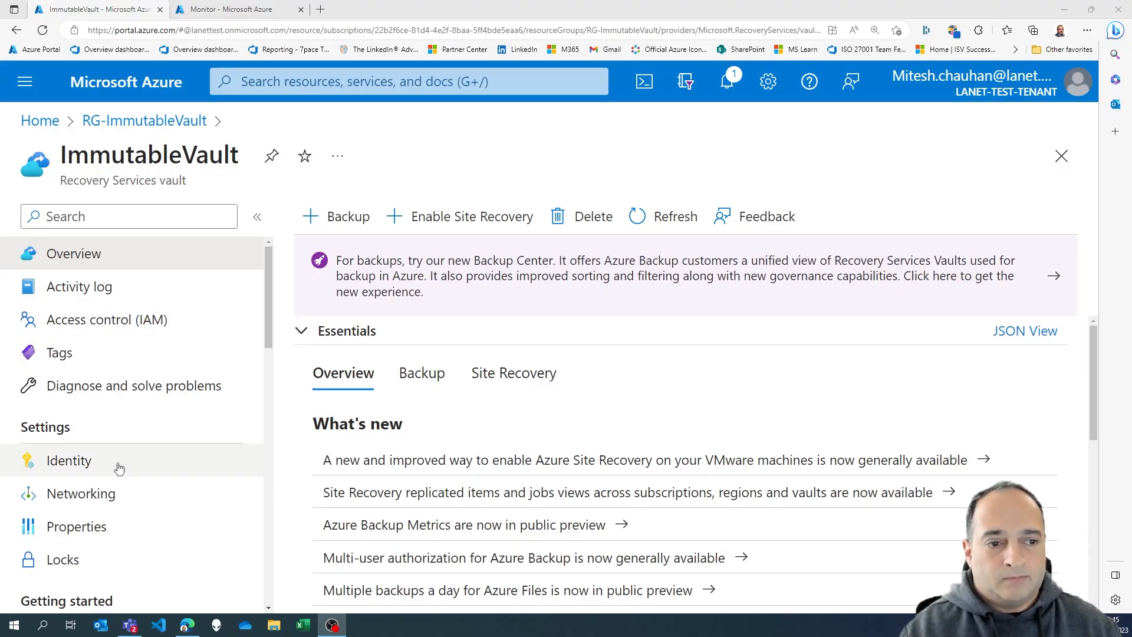
{"action": "left_click", "coordinate": [106, 524]}
{"action": "scroll", "coordinate": [452, 383], "scroll_direction": "down", "scroll_amount": 7}
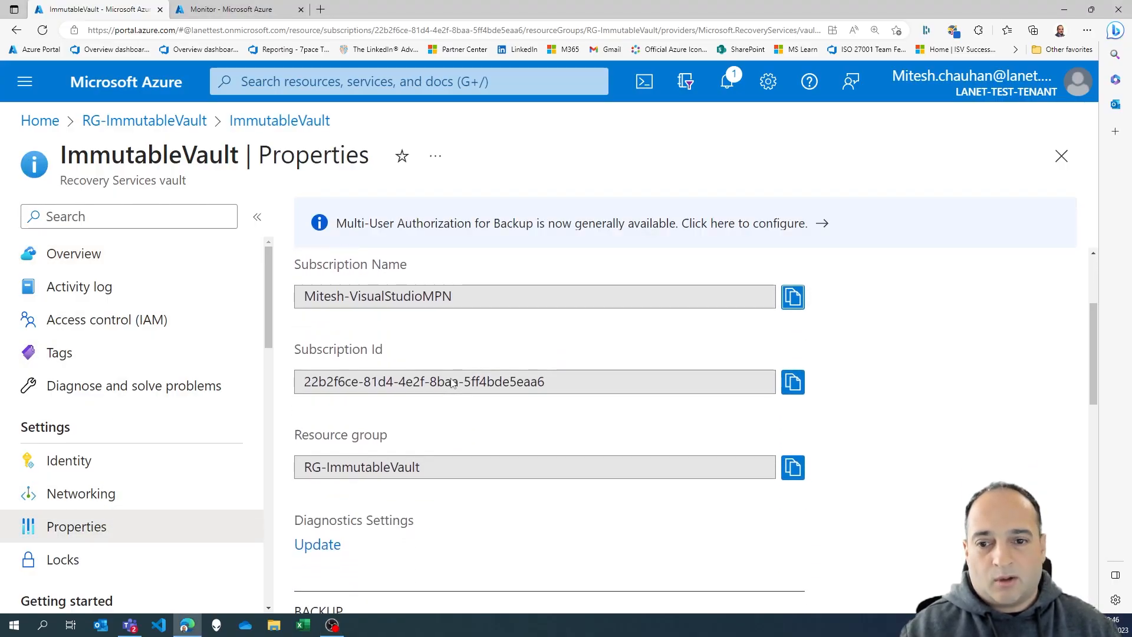
{"action": "scroll", "coordinate": [478, 389], "scroll_direction": "down", "scroll_amount": 2}
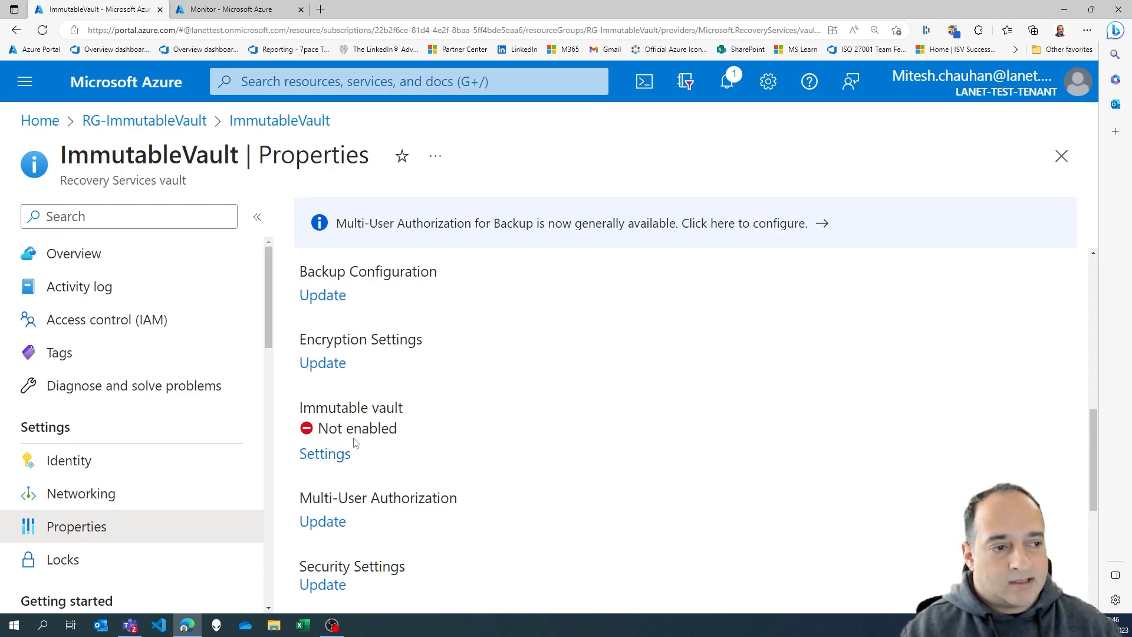
{"action": "scroll", "coordinate": [403, 470], "scroll_direction": "down", "scroll_amount": 2}
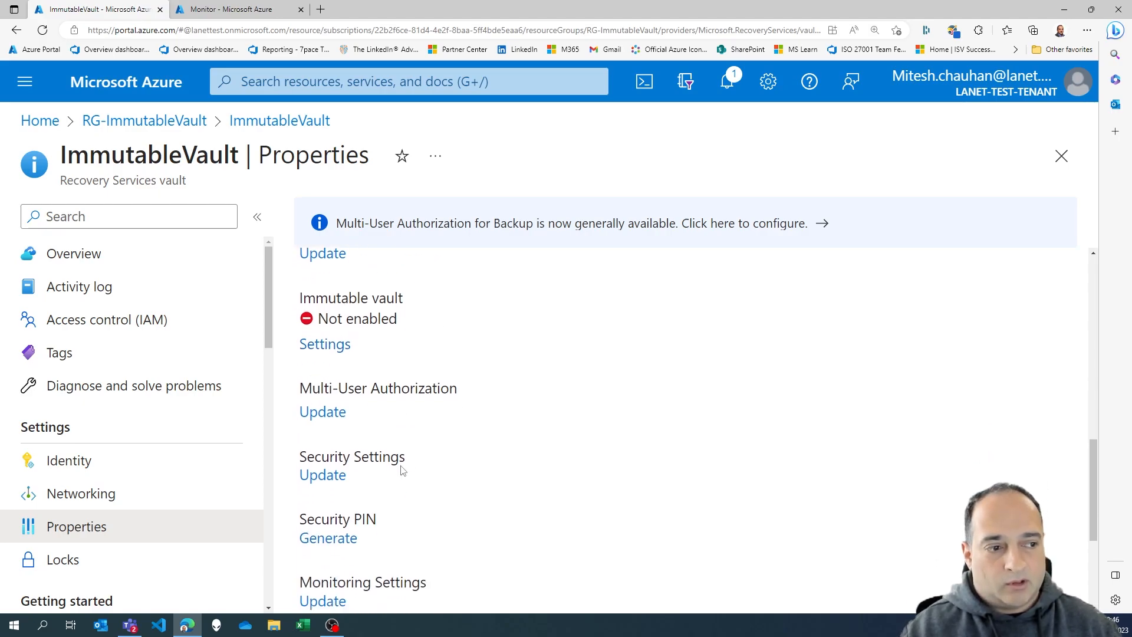
Set the daily backup point retention in the CustomBackupPolicy-Production backup policy to 28 days and save the policy
{"action": "scroll", "coordinate": [207, 466], "scroll_direction": "down", "scroll_amount": 5}
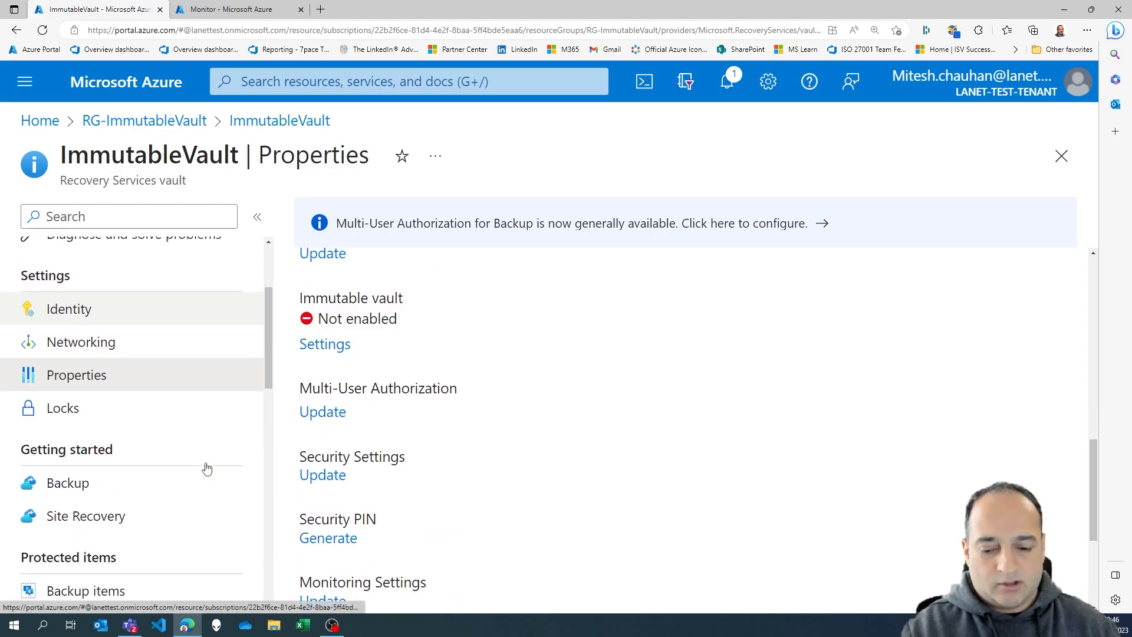
{"action": "scroll", "coordinate": [207, 467], "scroll_direction": "down", "scroll_amount": 1}
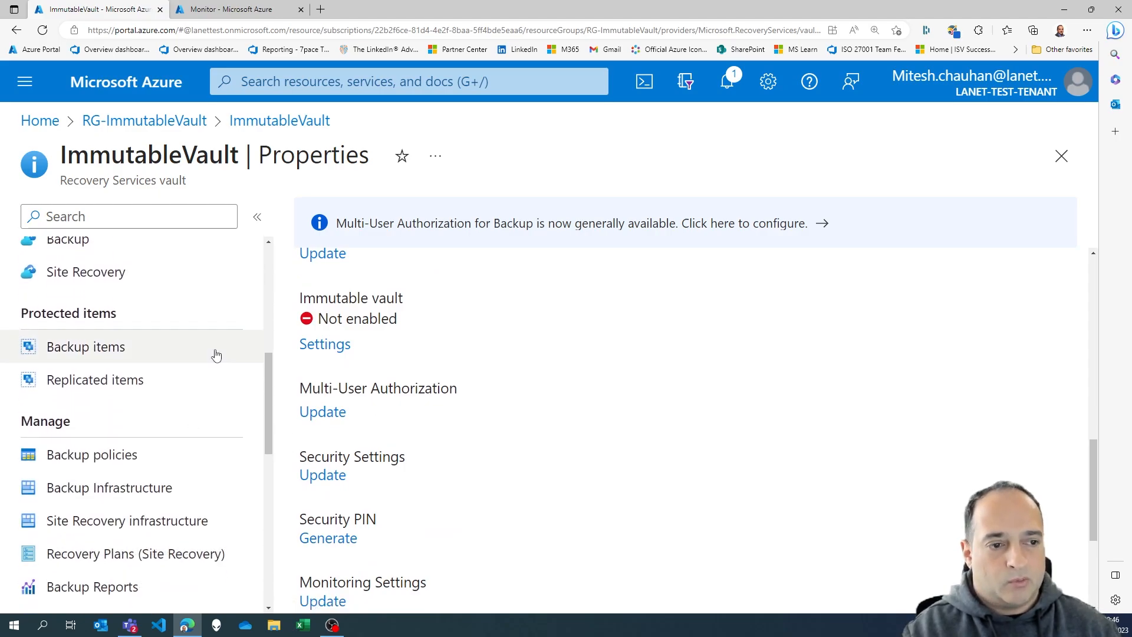
{"action": "left_click", "coordinate": [139, 460]}
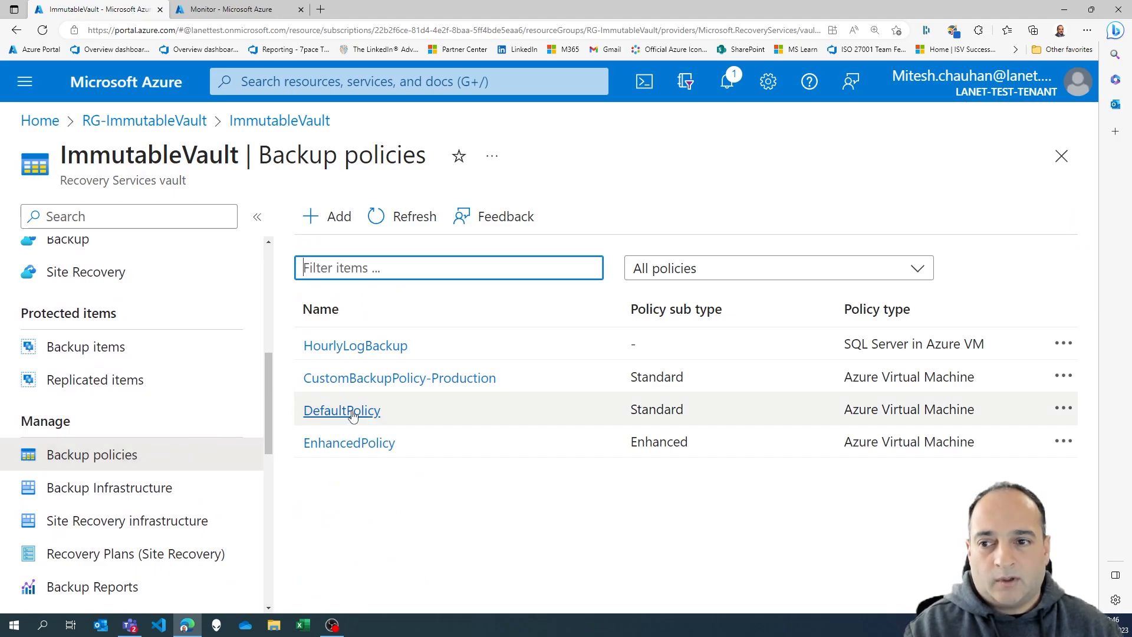
{"action": "left_click", "coordinate": [444, 383]}
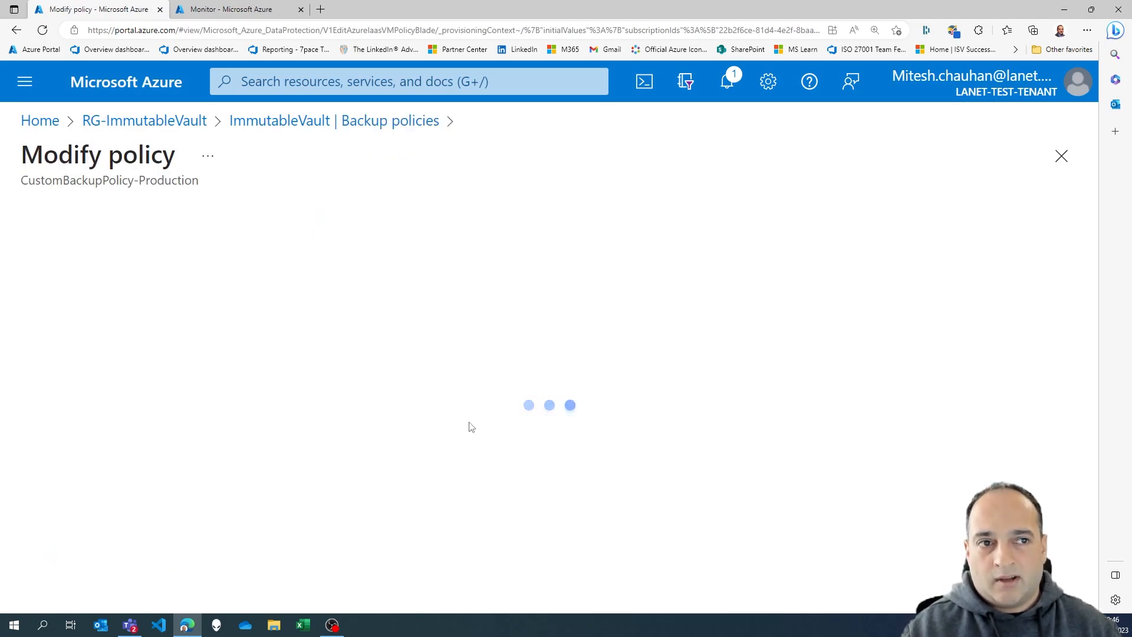
{"action": "scroll", "coordinate": [460, 434], "scroll_direction": "down", "scroll_amount": 5}
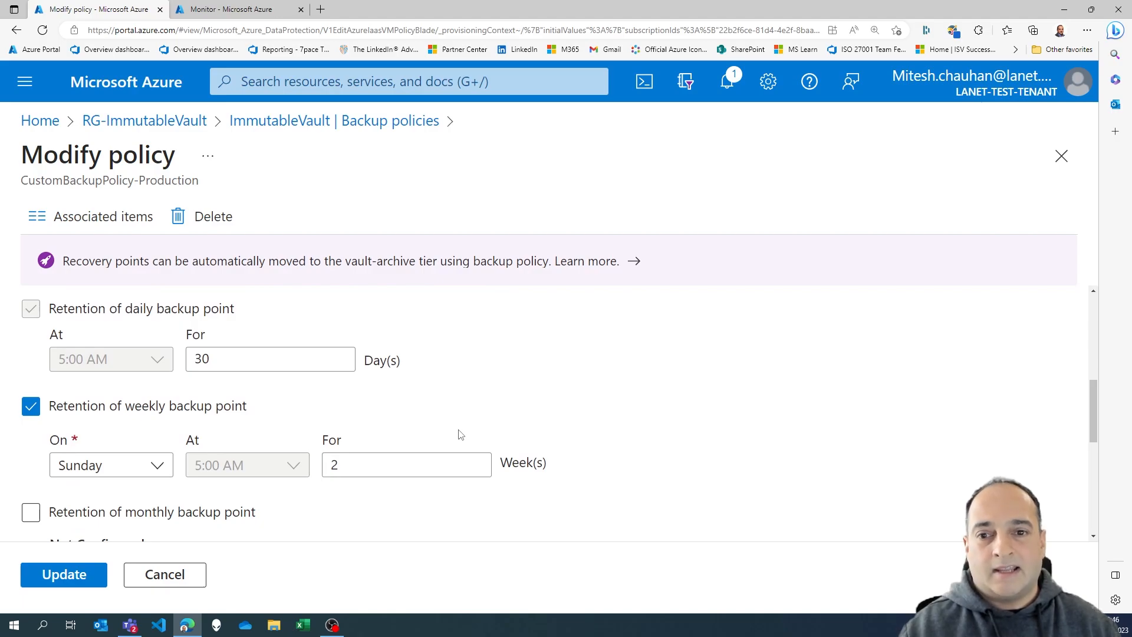
{"action": "left_click_drag", "start_coordinate": [218, 361], "coordinate": [178, 367]}
{"action": "type", "text": "28"}
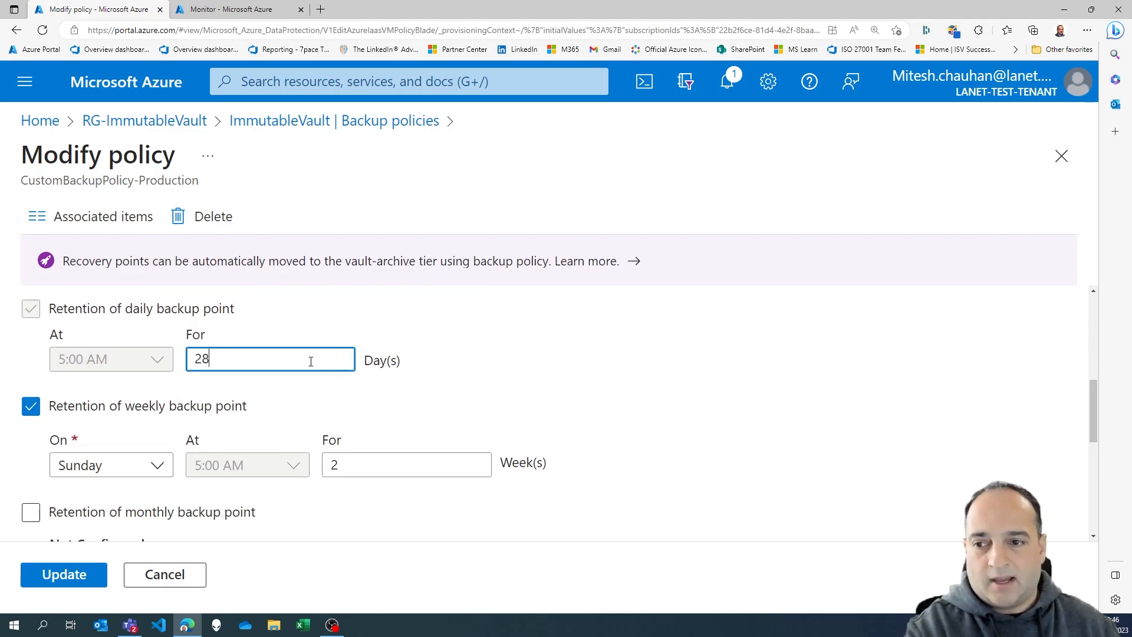
{"action": "scroll", "coordinate": [459, 373], "scroll_direction": "down", "scroll_amount": 1}
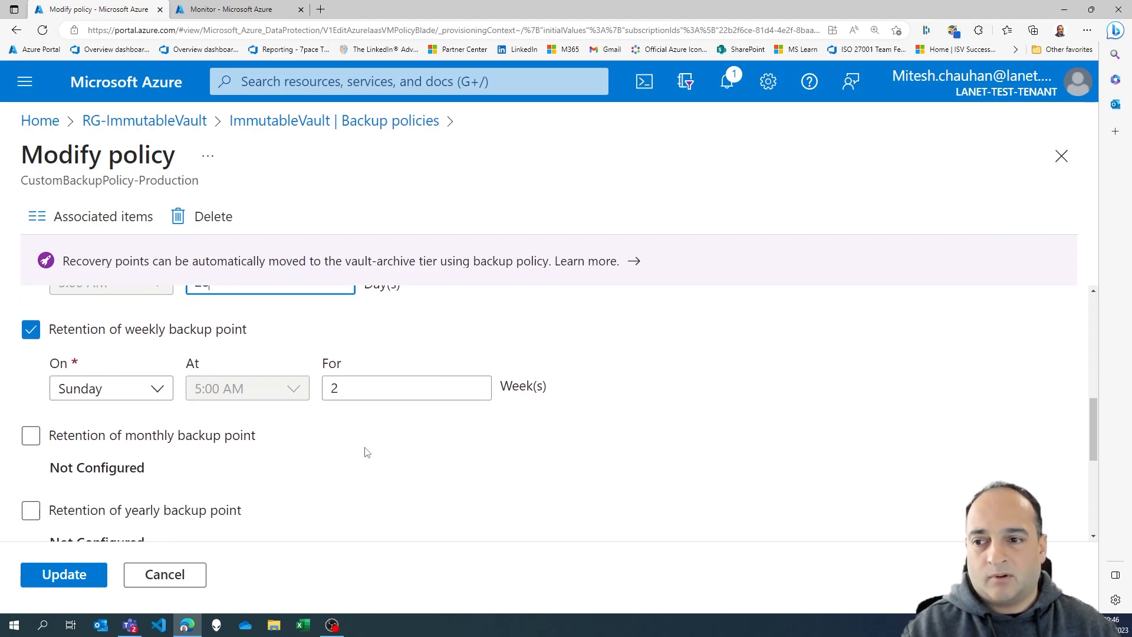
{"action": "left_click", "coordinate": [90, 578]}
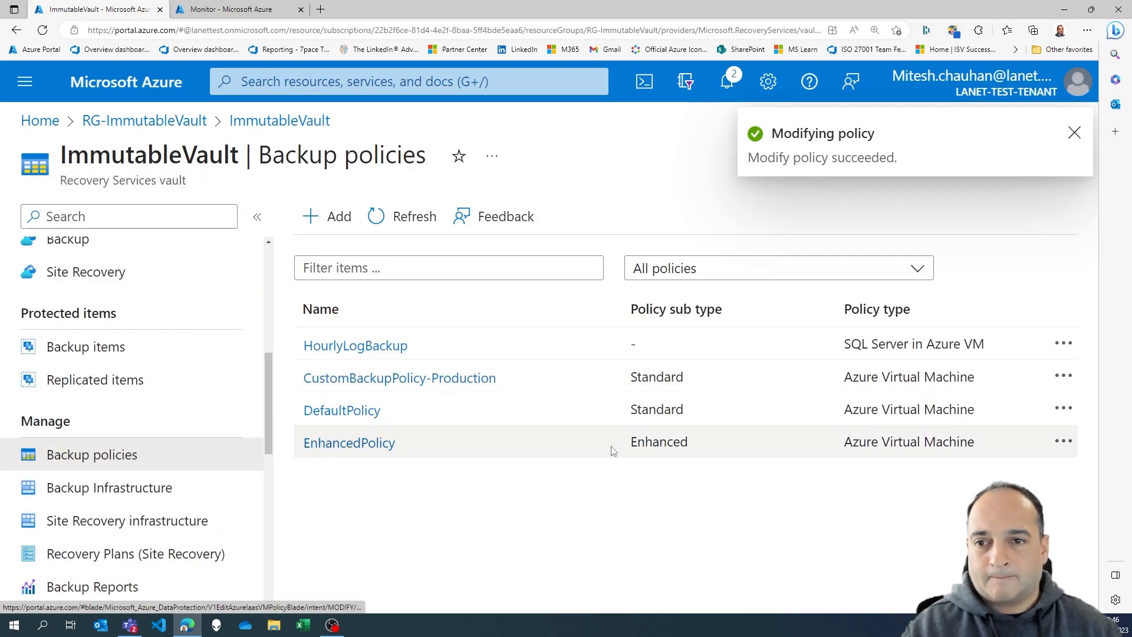
Reopen CustomBackupPolicy-Production, switch to the Azure Monitor alerts page and refresh its alerts list
{"action": "left_click", "coordinate": [413, 379]}
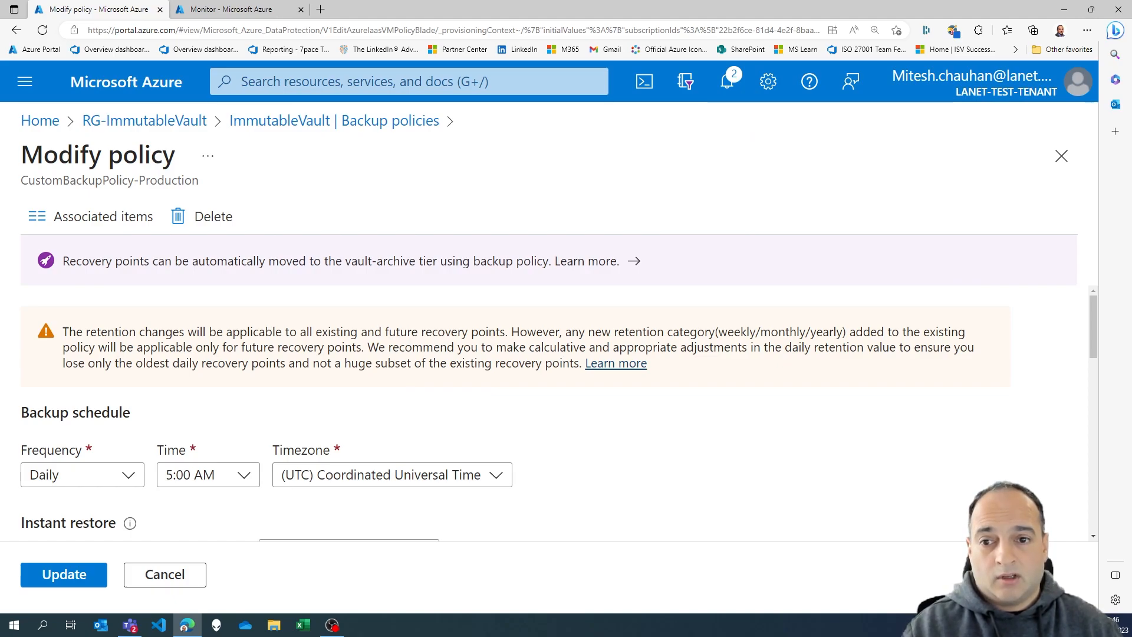
{"action": "key", "text": "alt+Tab"}
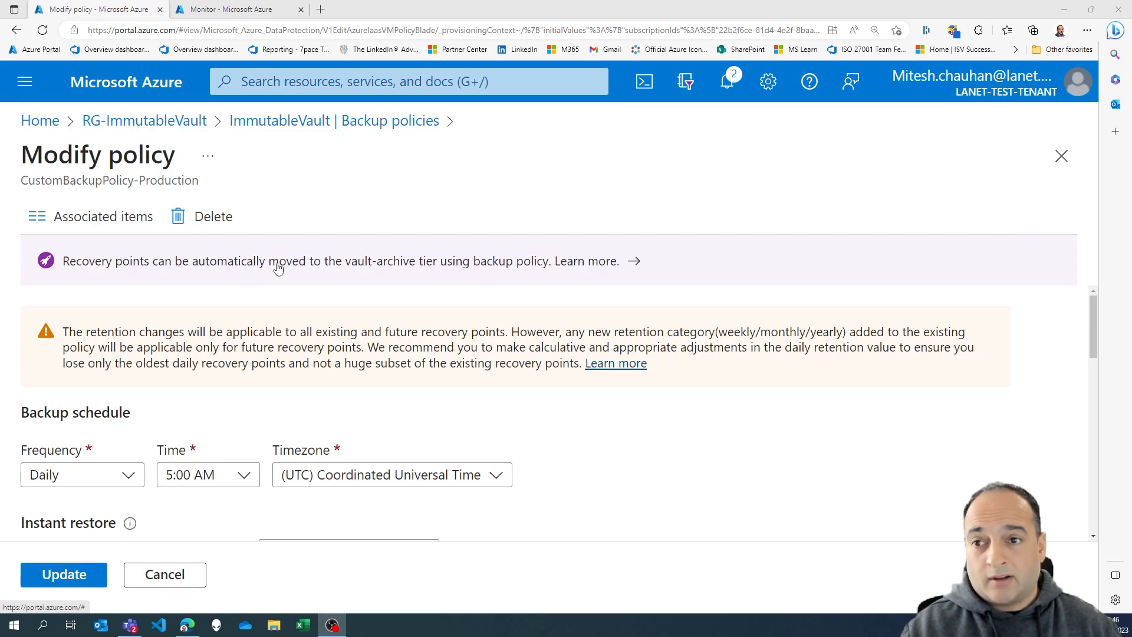
{"action": "left_click", "coordinate": [226, 13]}
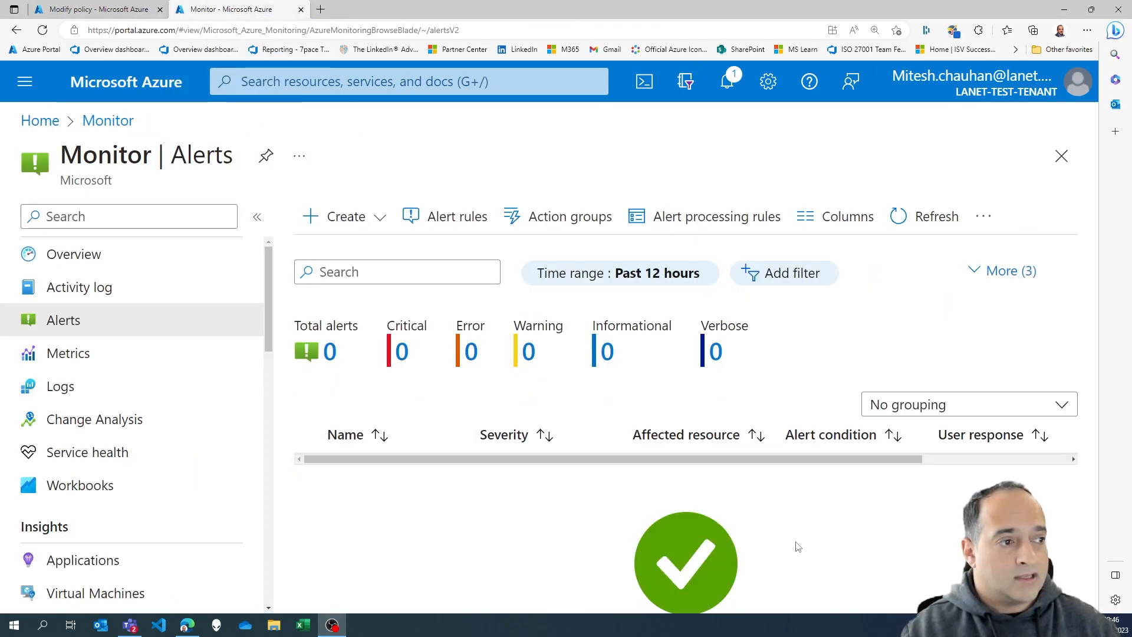
{"action": "left_click", "coordinate": [937, 218]}
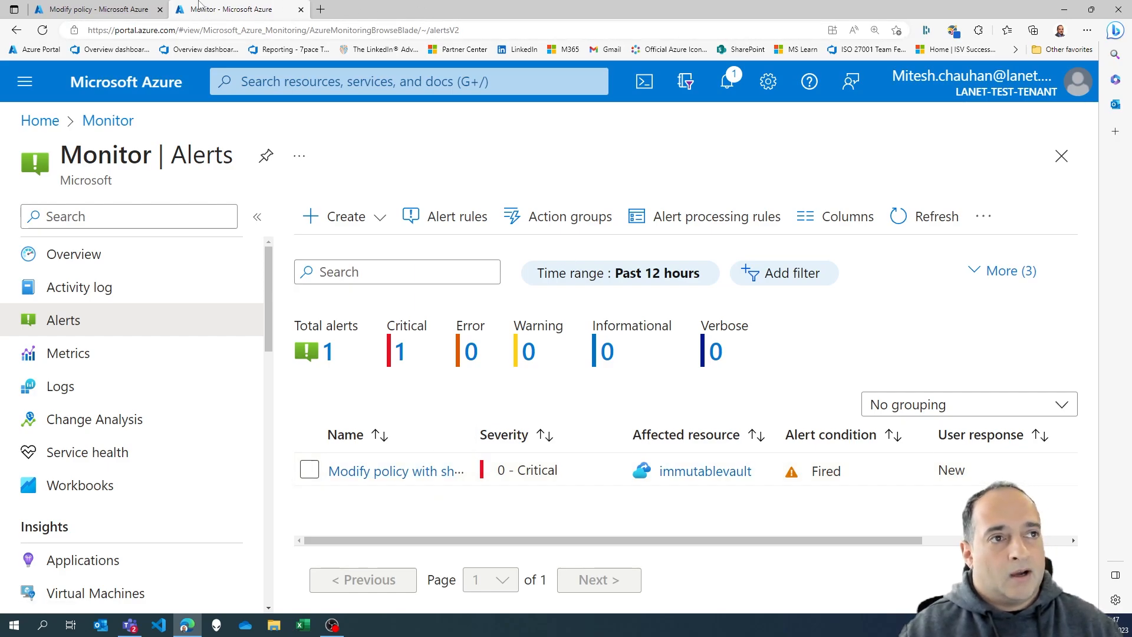
Return to ImmutableVault through the RG-ImmutableVault resource group and bring up the Immutable vault setting in its properties
{"action": "left_click", "coordinate": [87, 16]}
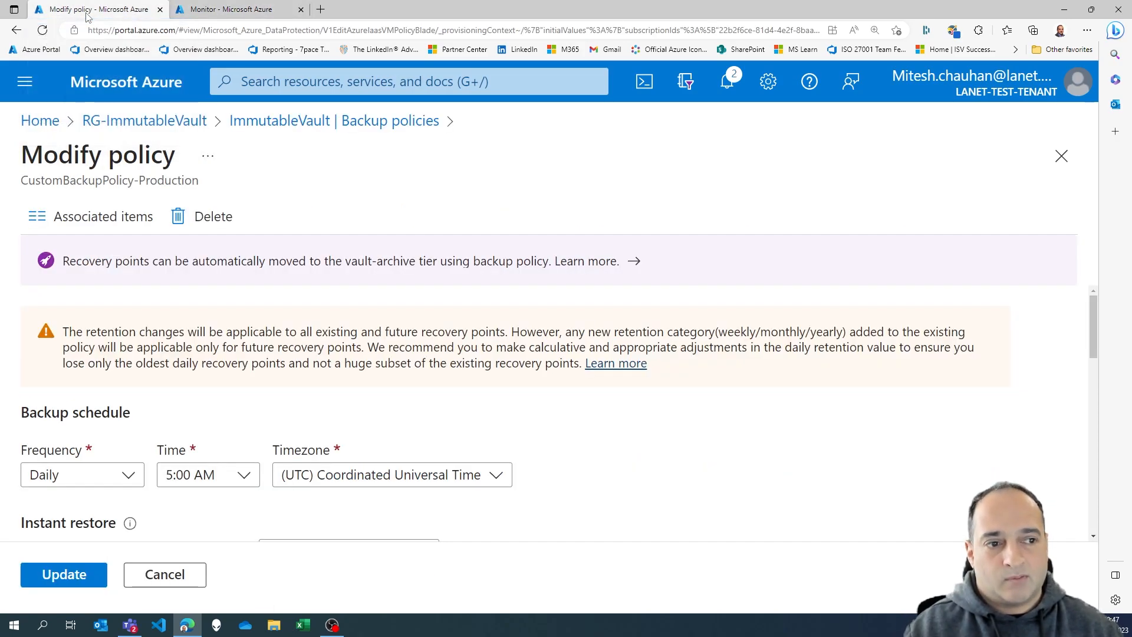
{"action": "left_click", "coordinate": [145, 120]}
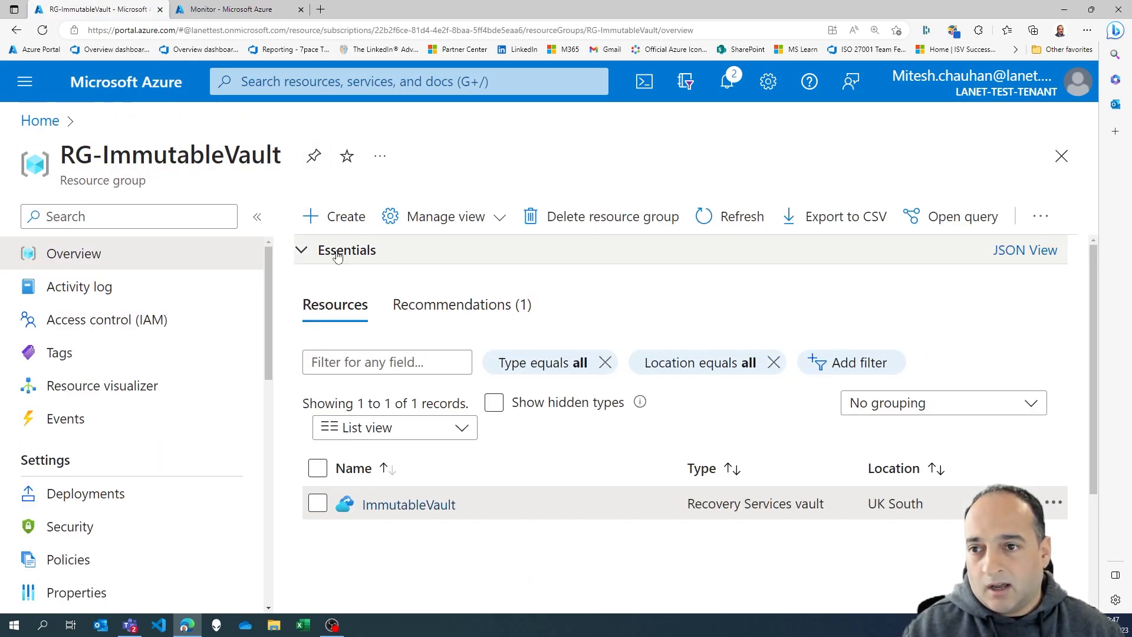
{"action": "left_click", "coordinate": [391, 506]}
{"action": "scroll", "coordinate": [245, 485], "scroll_direction": "down", "scroll_amount": 5}
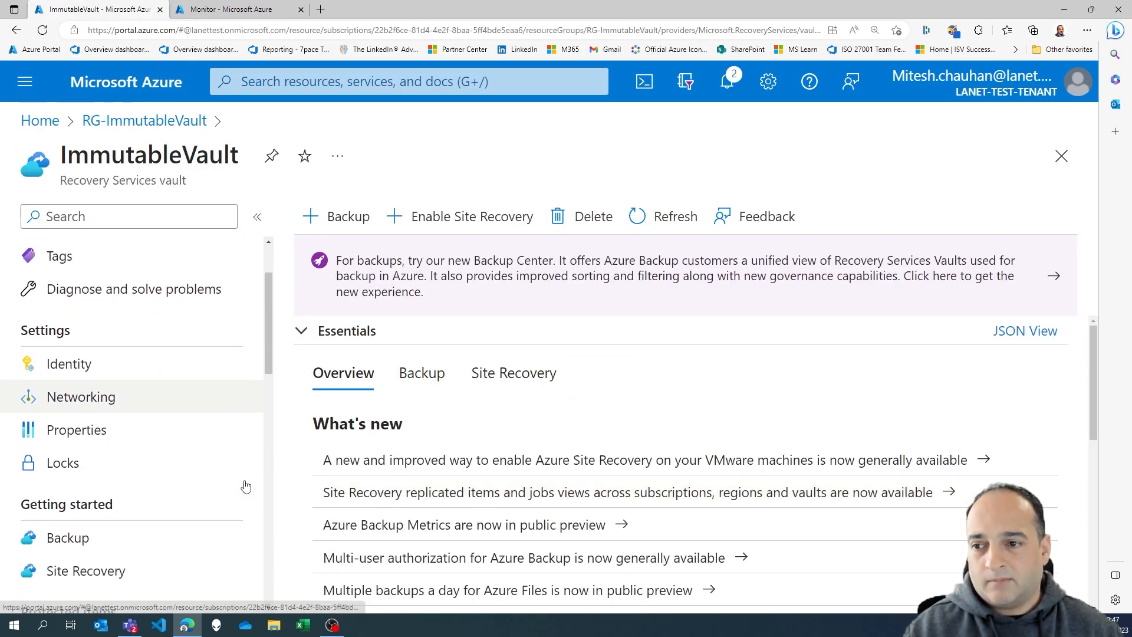
{"action": "scroll", "coordinate": [220, 462], "scroll_direction": "down", "scroll_amount": 5}
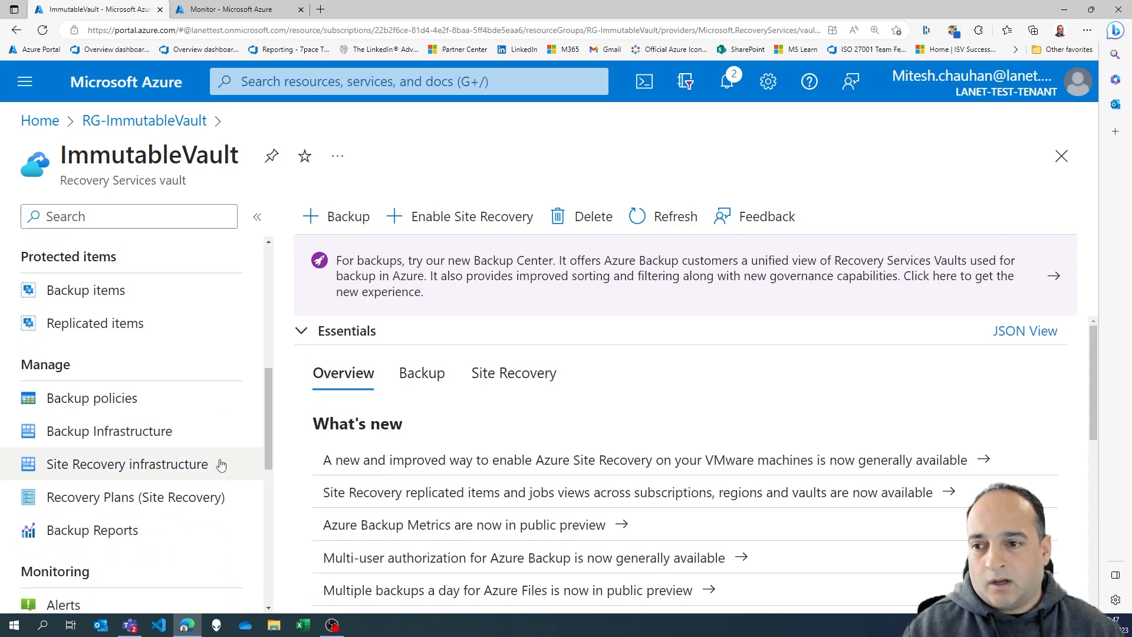
{"action": "scroll", "coordinate": [172, 392], "scroll_direction": "up", "scroll_amount": 4}
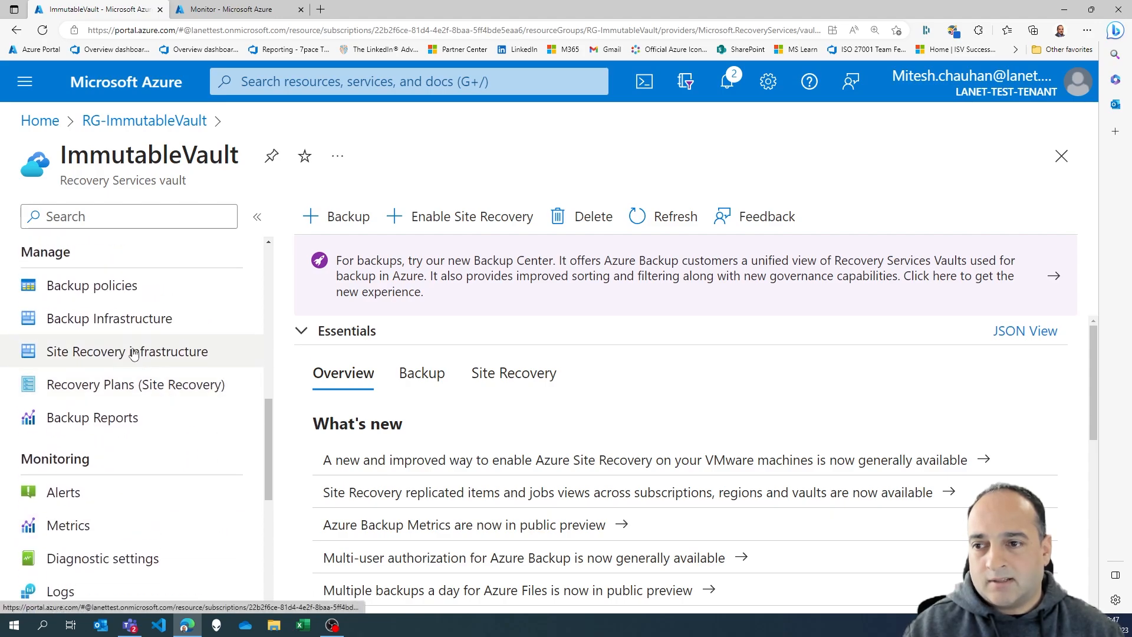
{"action": "scroll", "coordinate": [145, 390], "scroll_direction": "up", "scroll_amount": 3}
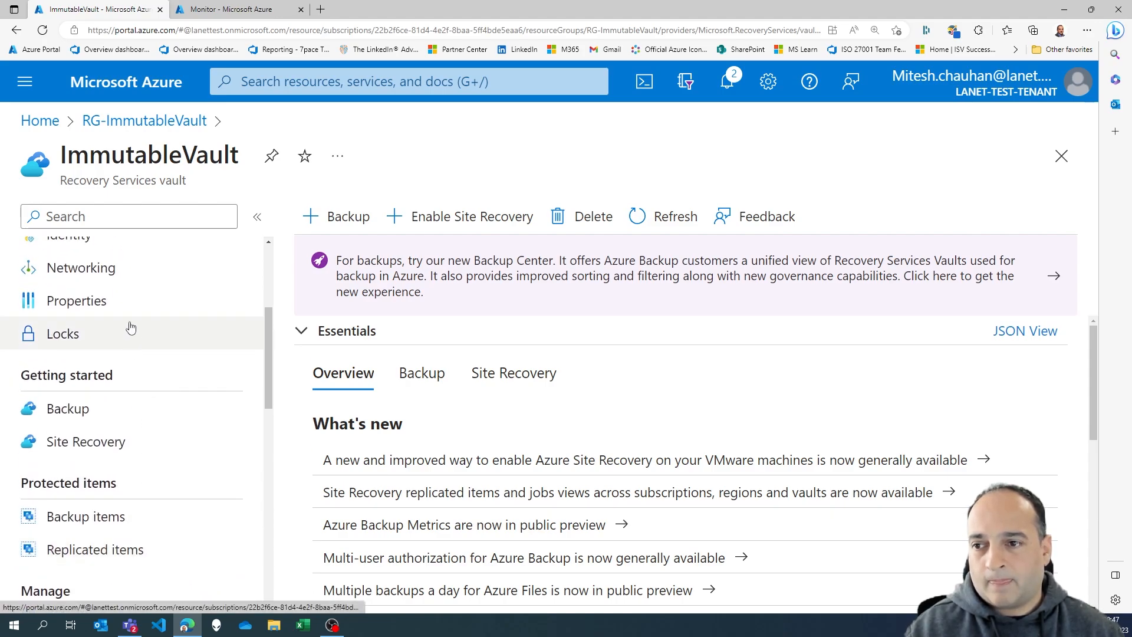
{"action": "left_click", "coordinate": [118, 306]}
{"action": "scroll", "coordinate": [405, 401], "scroll_direction": "down", "scroll_amount": 8}
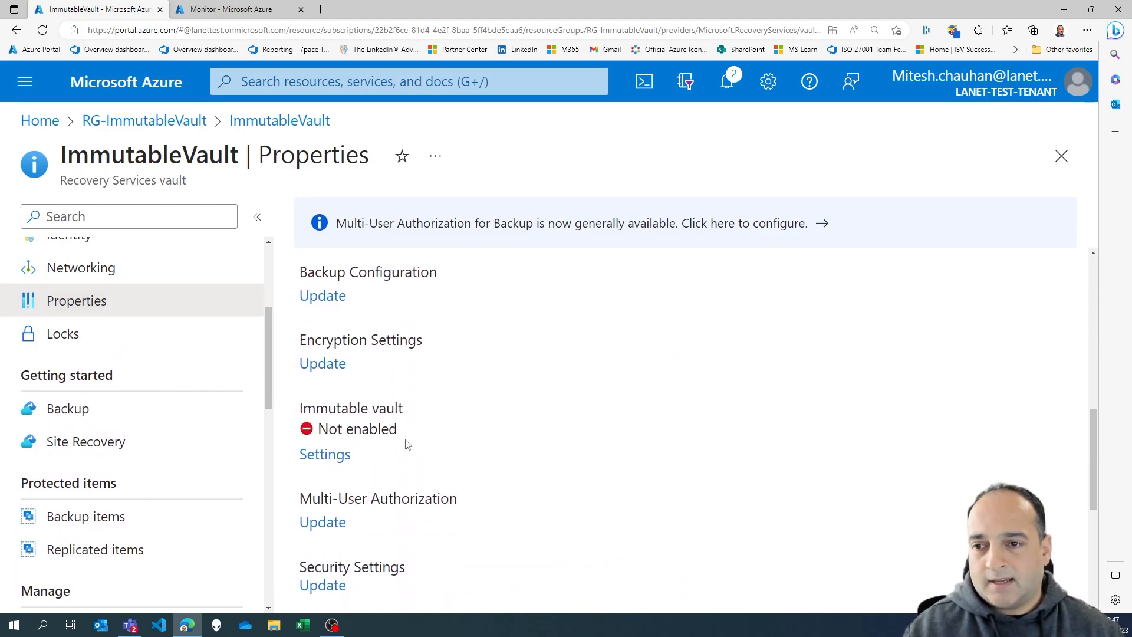
Enable vault immutability for ImmutableVault without locking it, and apply the setting
{"action": "left_click", "coordinate": [323, 459]}
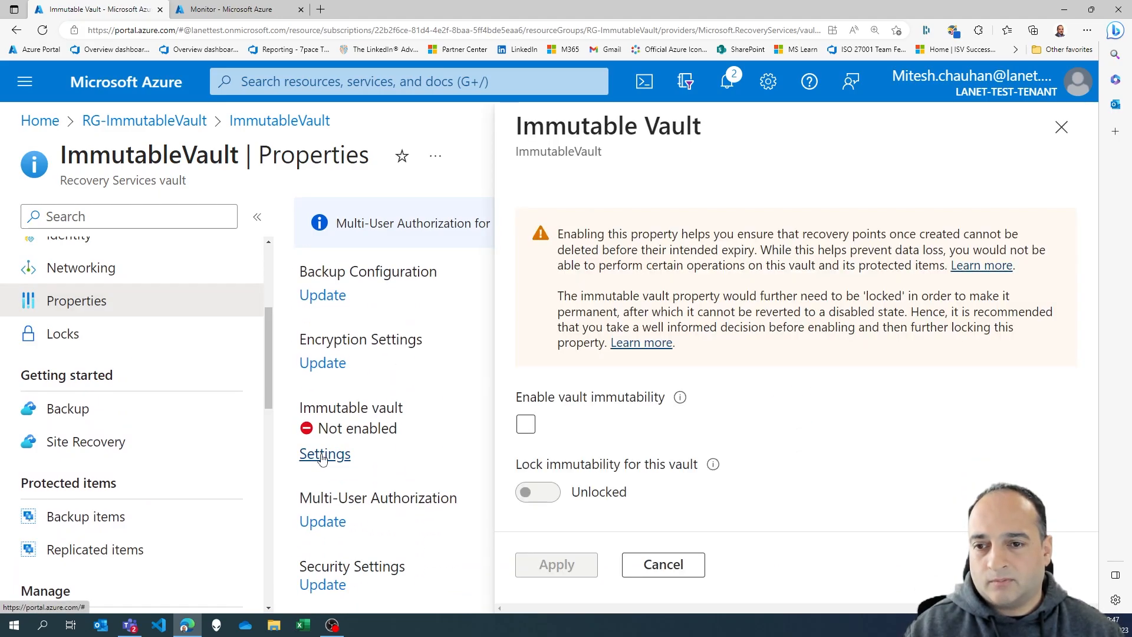
{"action": "left_click", "coordinate": [527, 426]}
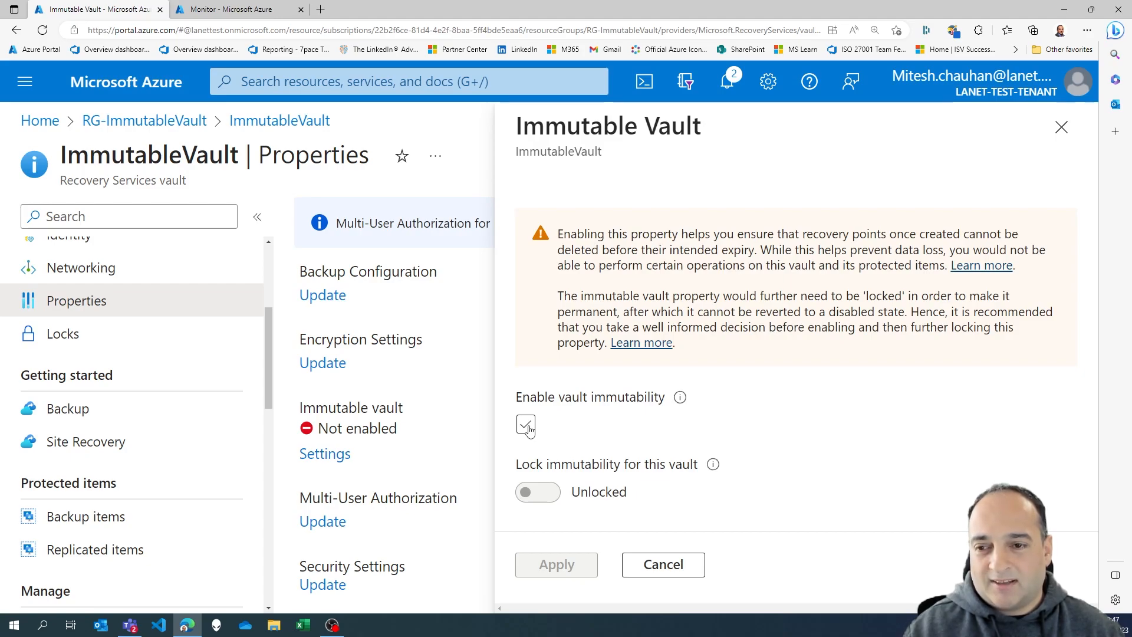
{"action": "left_click", "coordinate": [526, 425]}
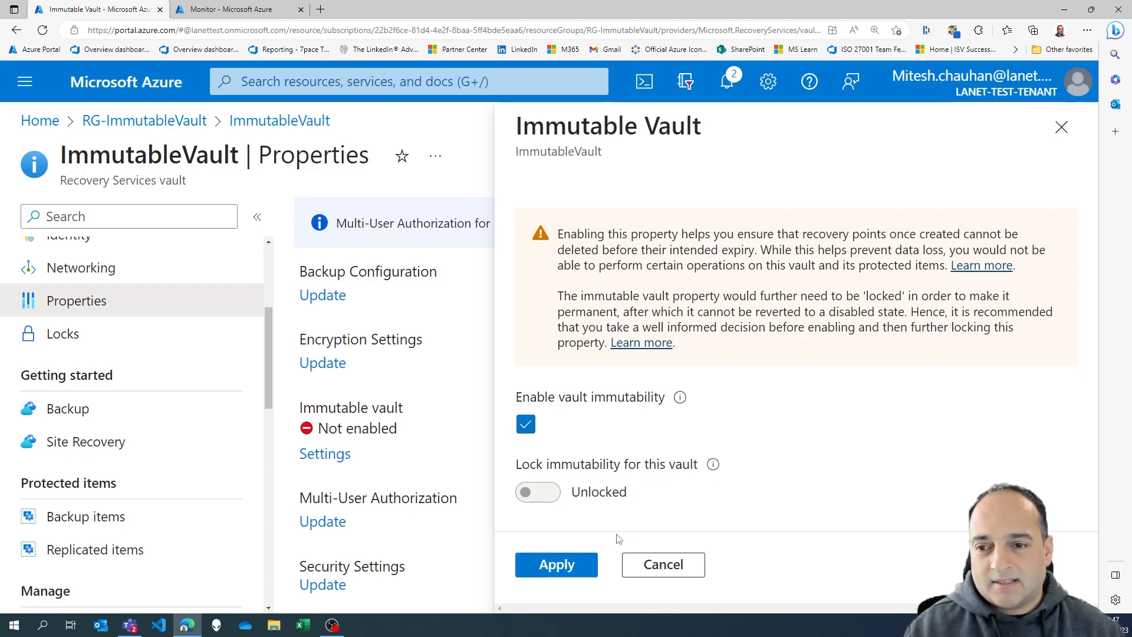
{"action": "left_click", "coordinate": [571, 566]}
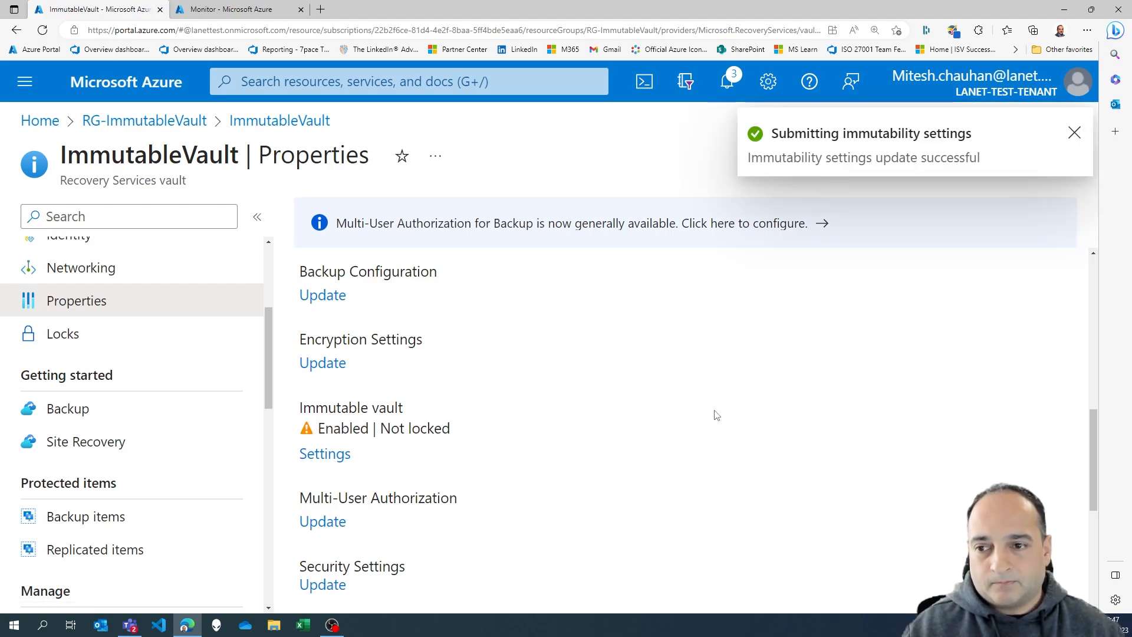
Review the immutability lock option in the Immutable vault settings and close them without making changes
{"action": "scroll", "coordinate": [546, 375], "scroll_direction": "down", "scroll_amount": 2}
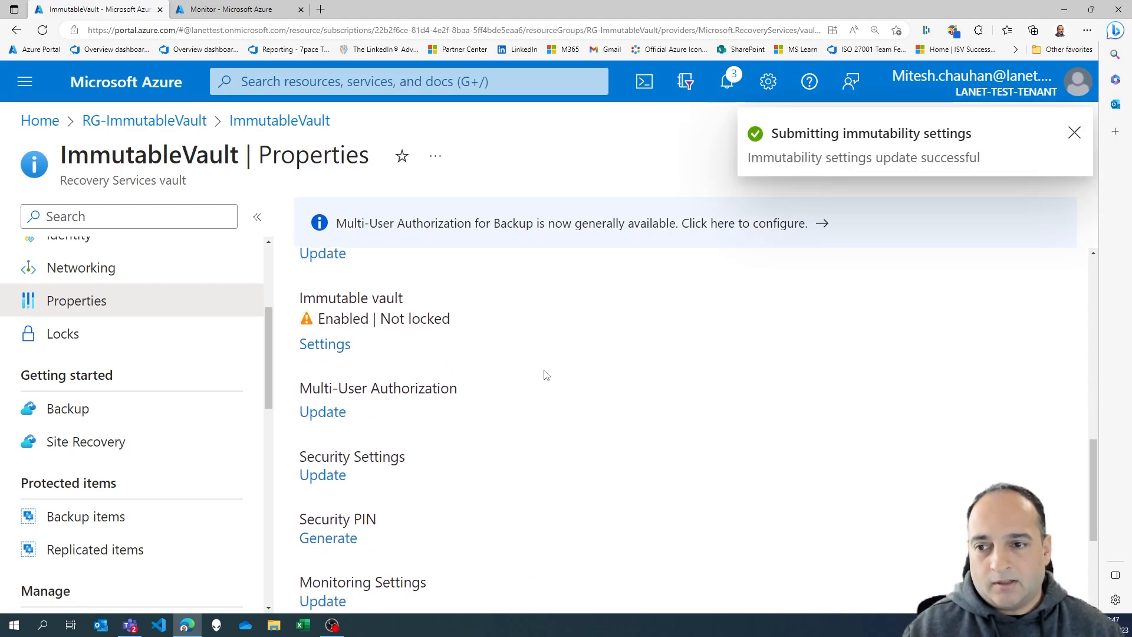
{"action": "left_click", "coordinate": [324, 348]}
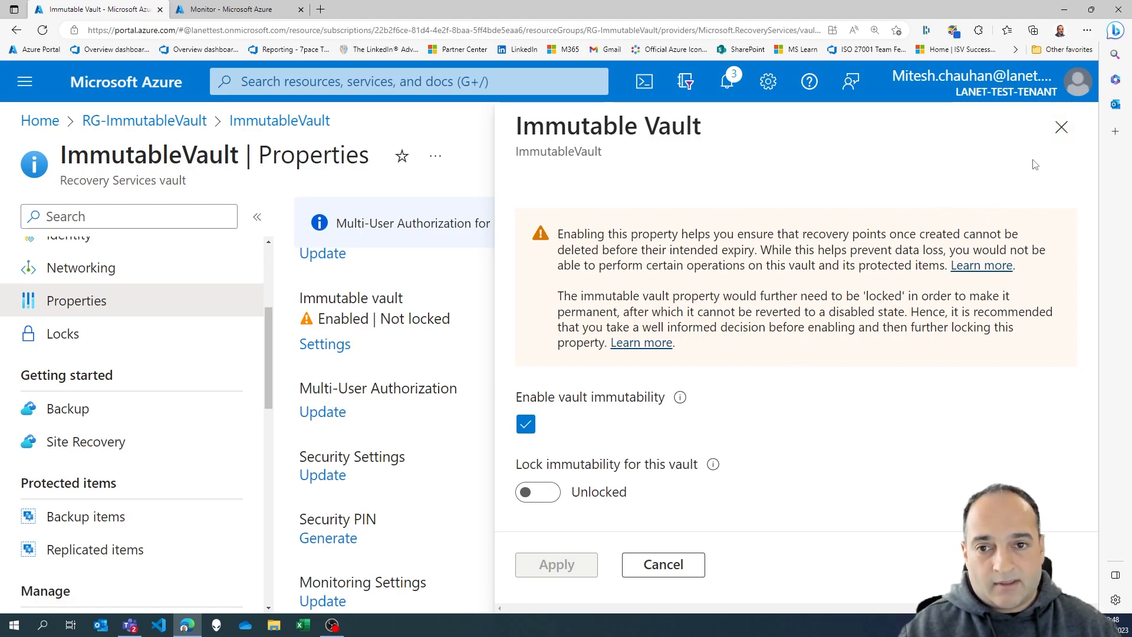
{"action": "left_click", "coordinate": [1062, 127]}
Review the storage replication type and Cross Region Restore options in the vault's backup configuration and close it without making changes
{"action": "scroll", "coordinate": [667, 404], "scroll_direction": "up", "scroll_amount": 4}
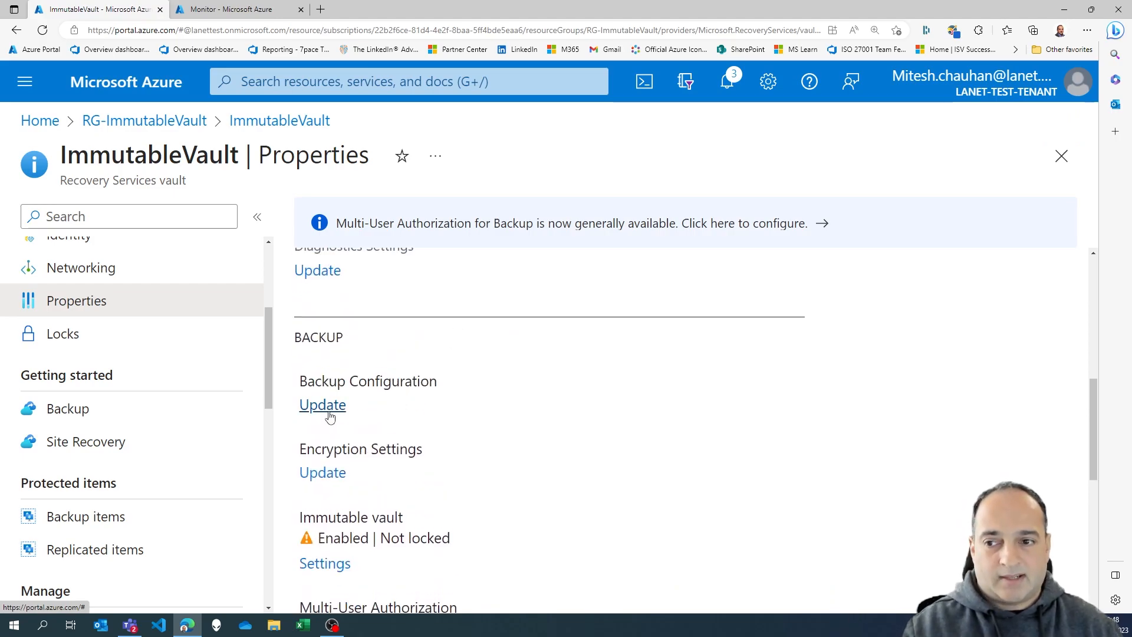
{"action": "left_click", "coordinate": [322, 405]}
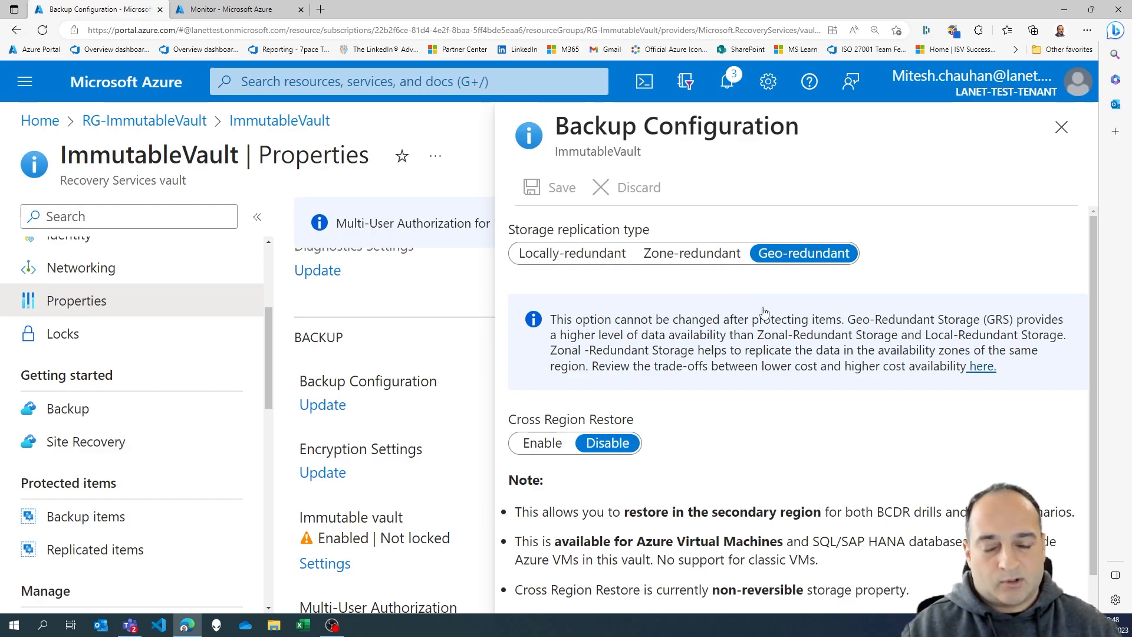
{"action": "scroll", "coordinate": [766, 307], "scroll_direction": "down", "scroll_amount": 1}
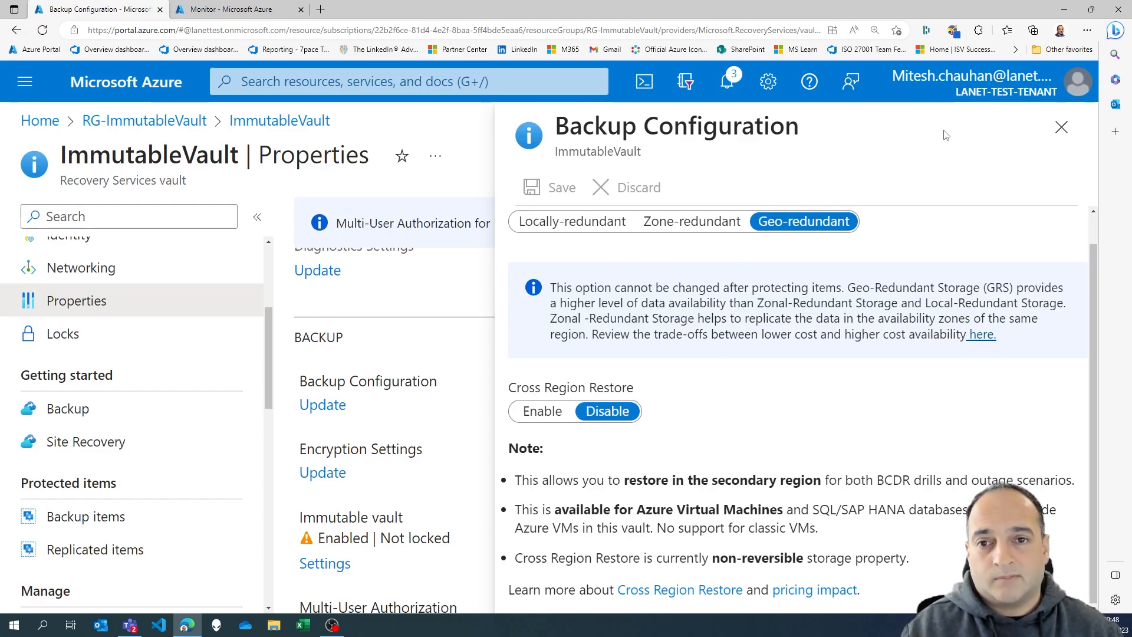
{"action": "left_click", "coordinate": [1062, 129]}
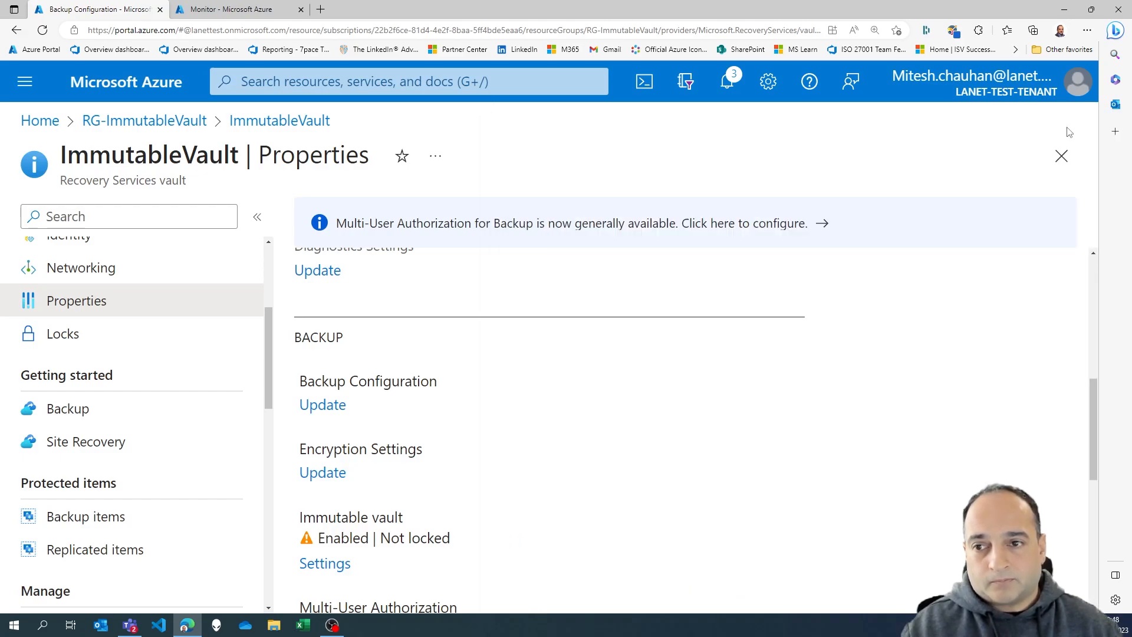
Open the CustomBackupPolicy-Production policy from ImmutableVault's backup policies for modification
{"action": "scroll", "coordinate": [230, 439], "scroll_direction": "down", "scroll_amount": 5}
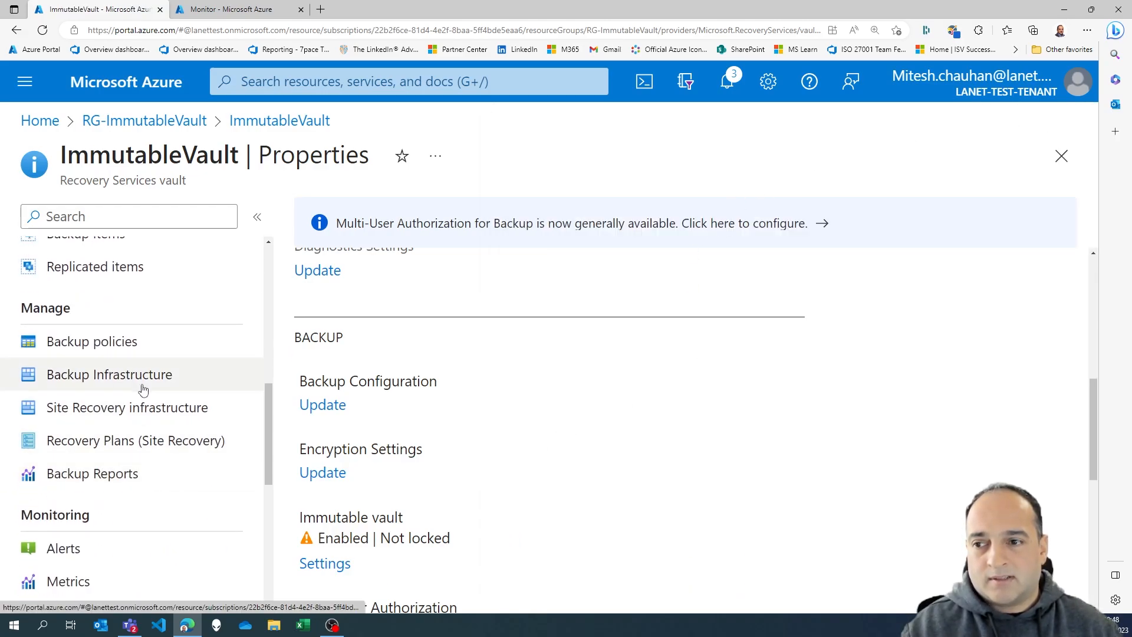
{"action": "left_click", "coordinate": [139, 344]}
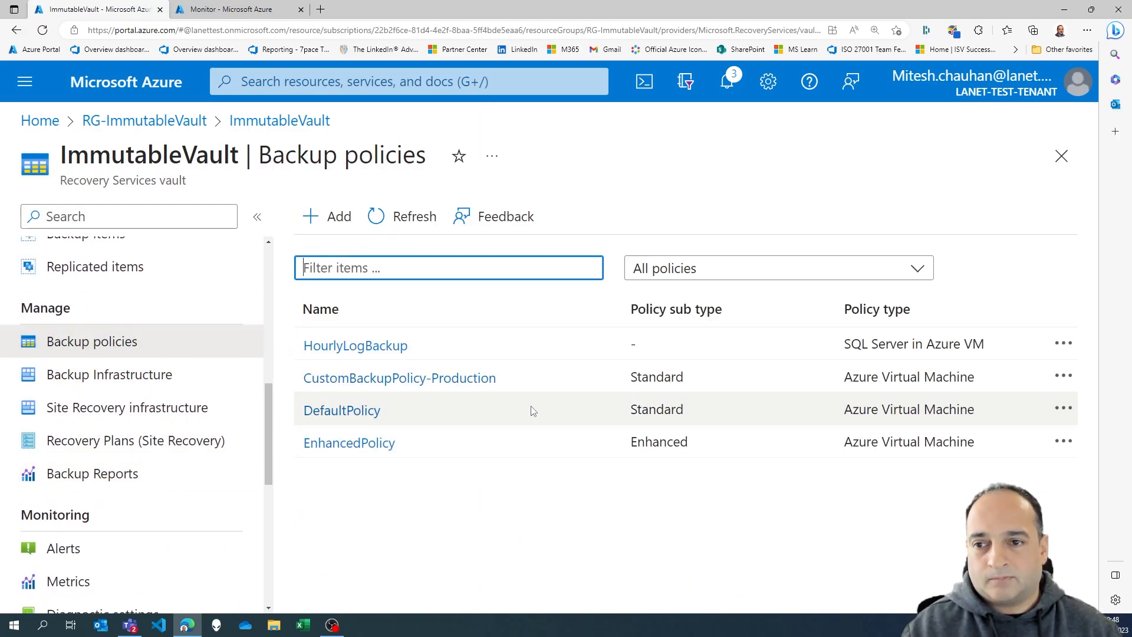
{"action": "left_click", "coordinate": [447, 381]}
{"action": "scroll", "coordinate": [435, 462], "scroll_direction": "down", "scroll_amount": 3}
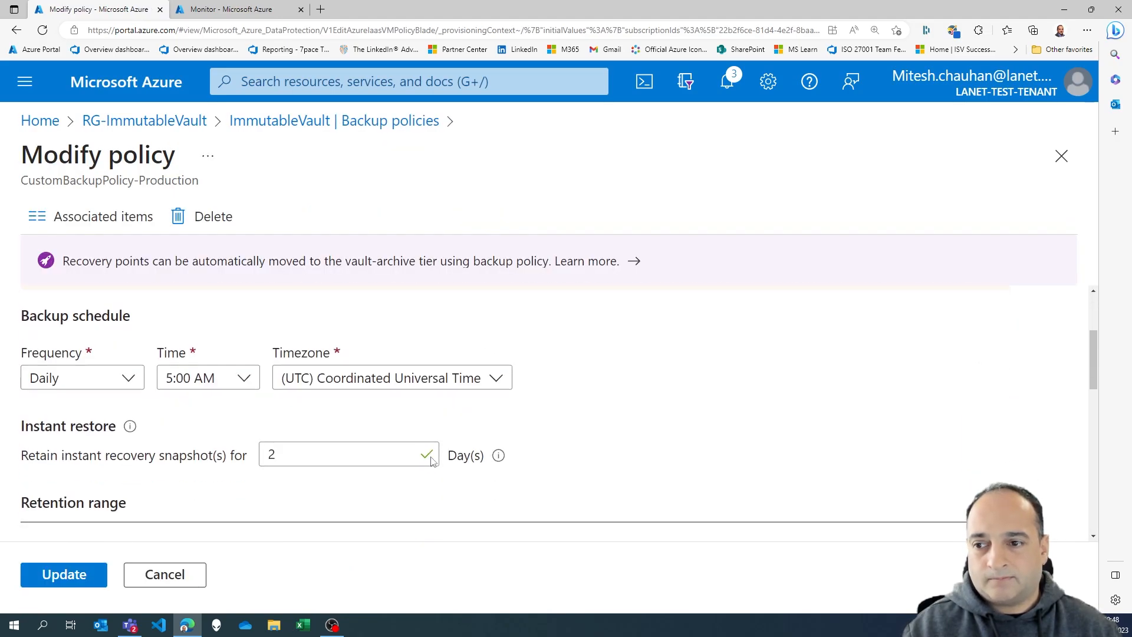
Try to reduce the retention of the daily backup point to 26 days and update the policy
{"action": "scroll", "coordinate": [306, 484], "scroll_direction": "down", "scroll_amount": 3}
{"action": "left_click_drag", "start_coordinate": [236, 420], "coordinate": [179, 426]}
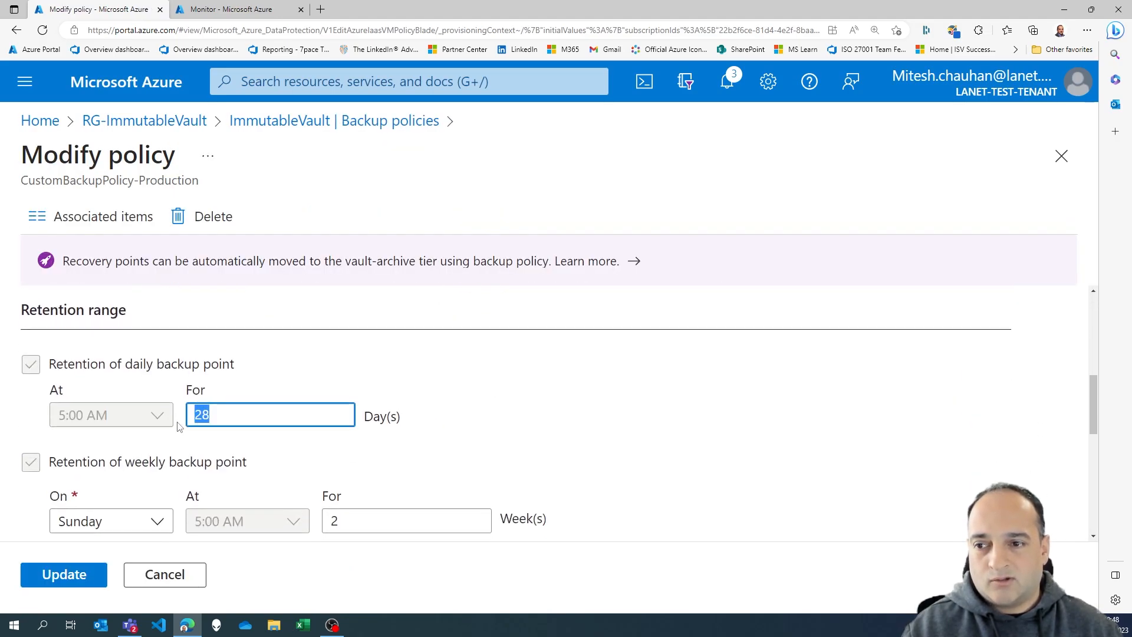
{"action": "type", "text": "26"}
{"action": "scroll", "coordinate": [450, 409], "scroll_direction": "down", "scroll_amount": 2}
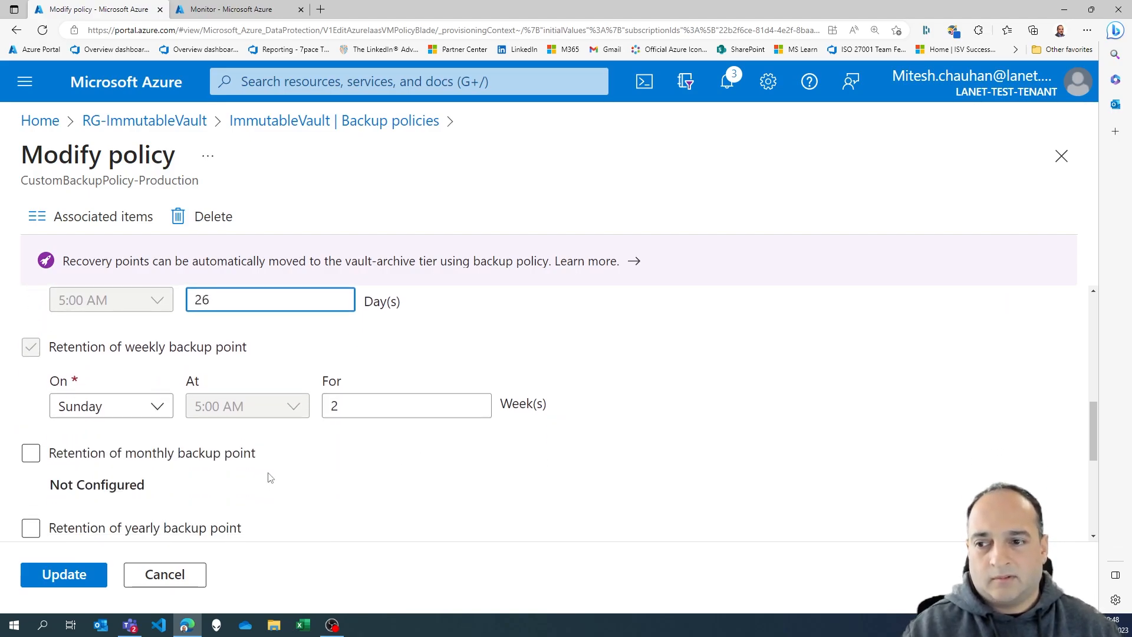
{"action": "left_click", "coordinate": [85, 582]}
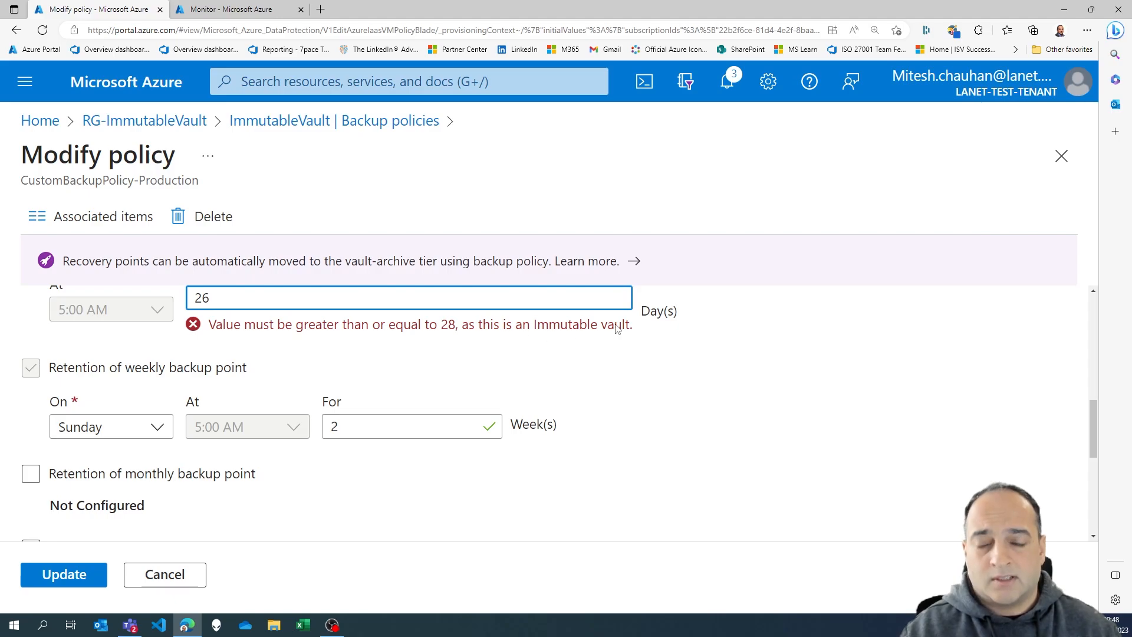
Examine the policy's retention notices and the daily retention field's validation up close, and return to the RG-ImmutableVault resource group without updating
{"action": "scroll", "coordinate": [619, 331], "scroll_direction": "up", "scroll_amount": 4}
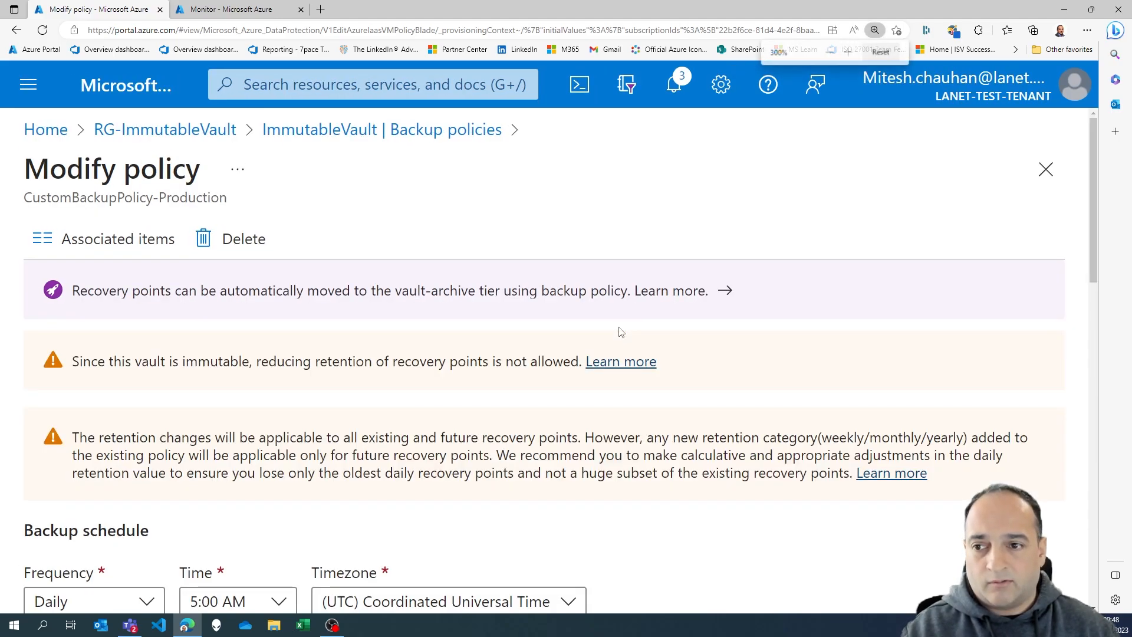
{"action": "scroll", "coordinate": [617, 333], "scroll_direction": "down", "scroll_amount": 14}
{"action": "scroll", "coordinate": [616, 339], "scroll_direction": "down", "scroll_amount": 10}
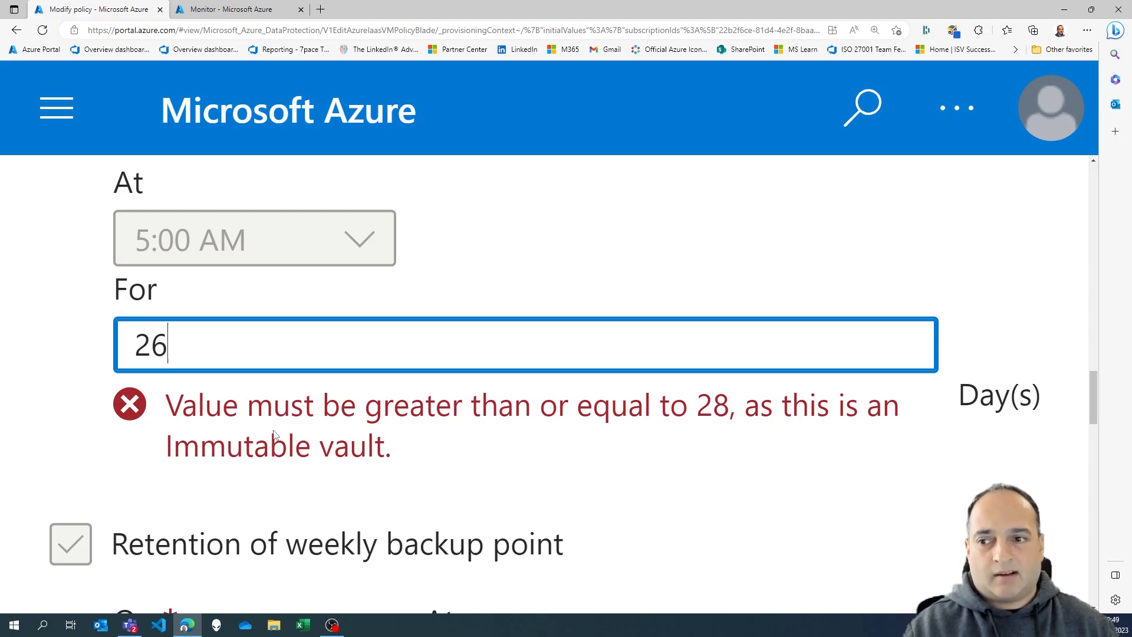
{"action": "key", "text": "ctrl+minus"}
{"action": "key", "text": "ctrl+minus"}
{"action": "key", "text": "ctrl+minus"}
{"action": "key", "text": "ctrl+minus"}
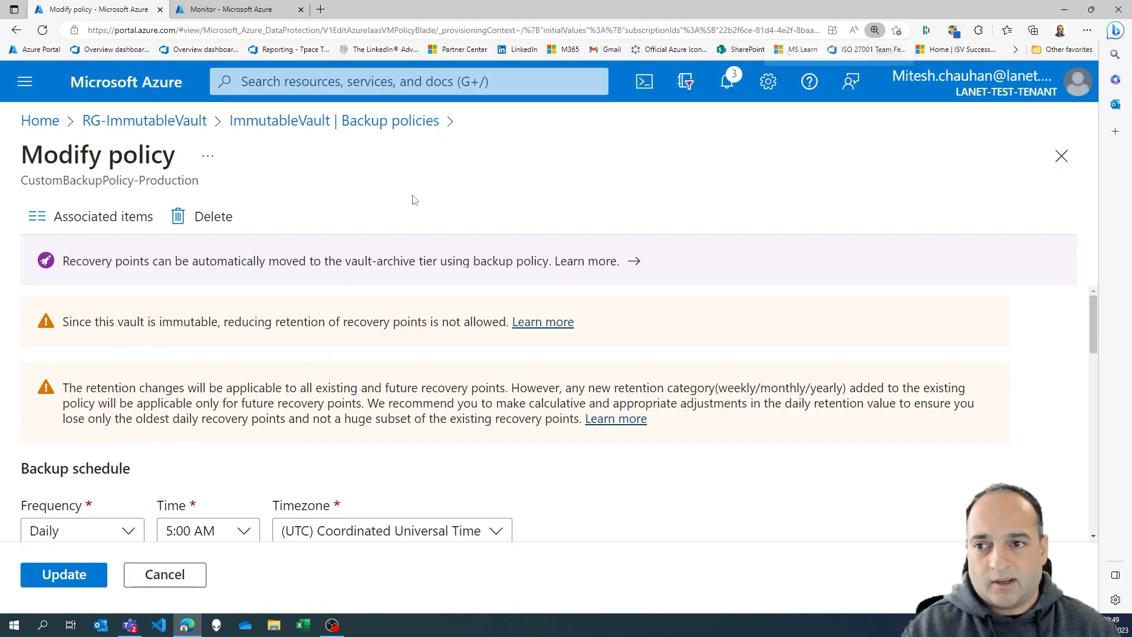
{"action": "left_click", "coordinate": [156, 122]}
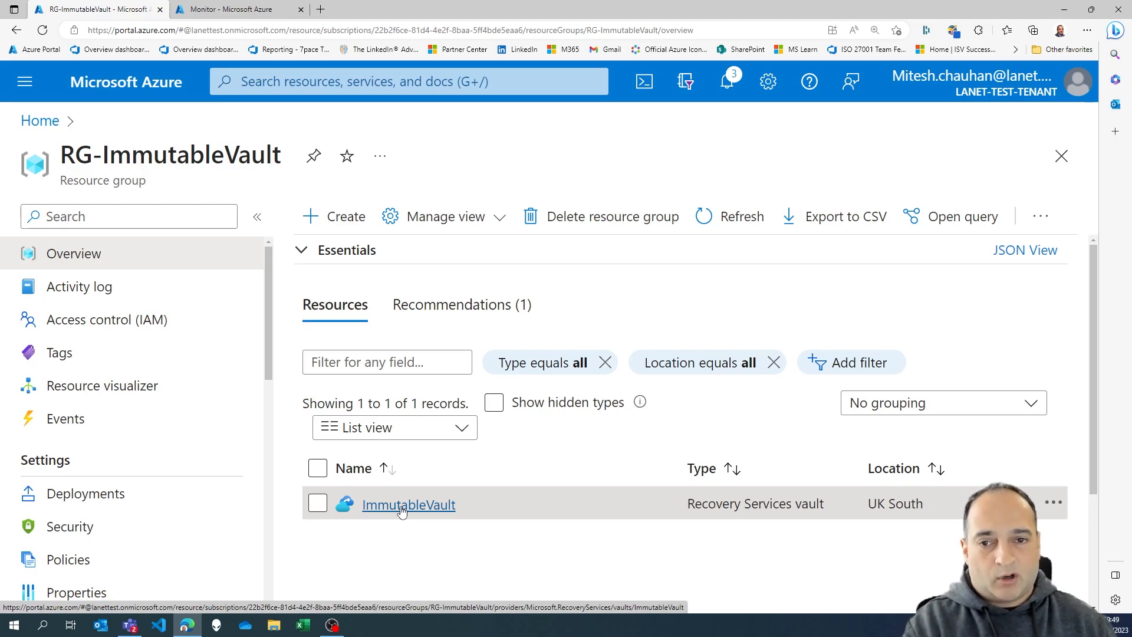
{"action": "scroll", "coordinate": [401, 509], "scroll_direction": "down", "scroll_amount": 3}
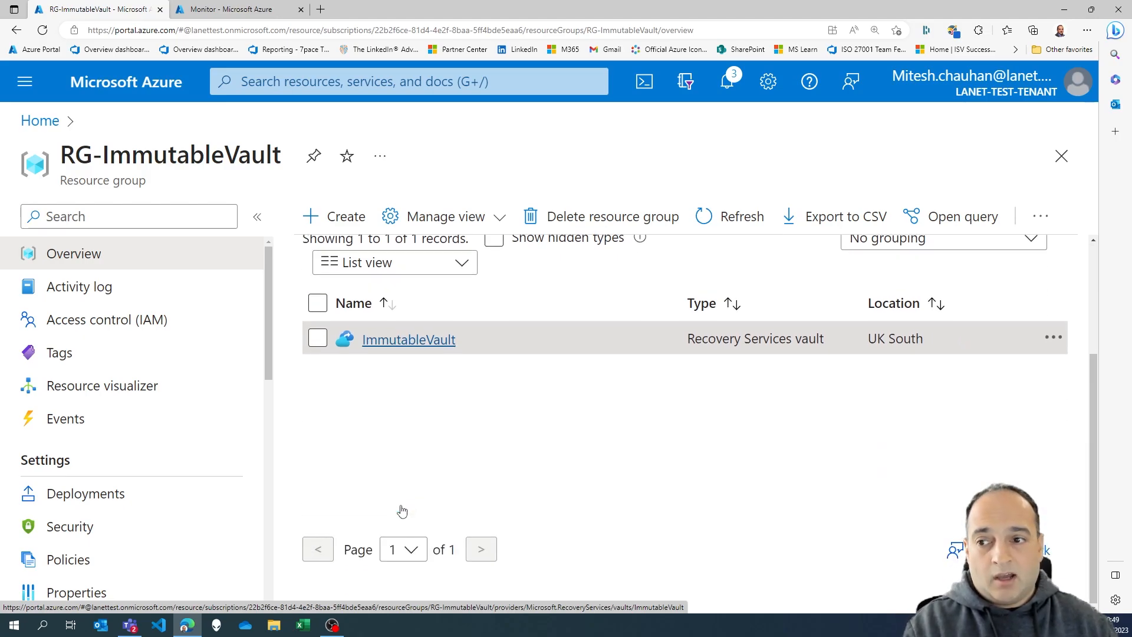
{"action": "scroll", "coordinate": [386, 498], "scroll_direction": "up", "scroll_amount": 1}
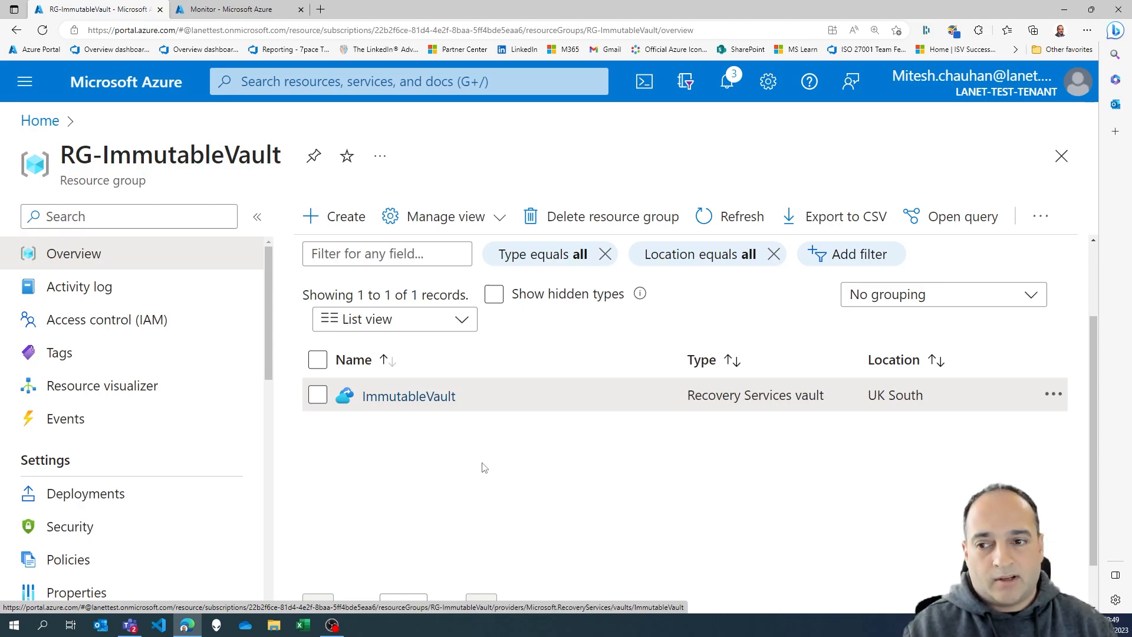
{"action": "scroll", "coordinate": [484, 468], "scroll_direction": "down", "scroll_amount": 1}
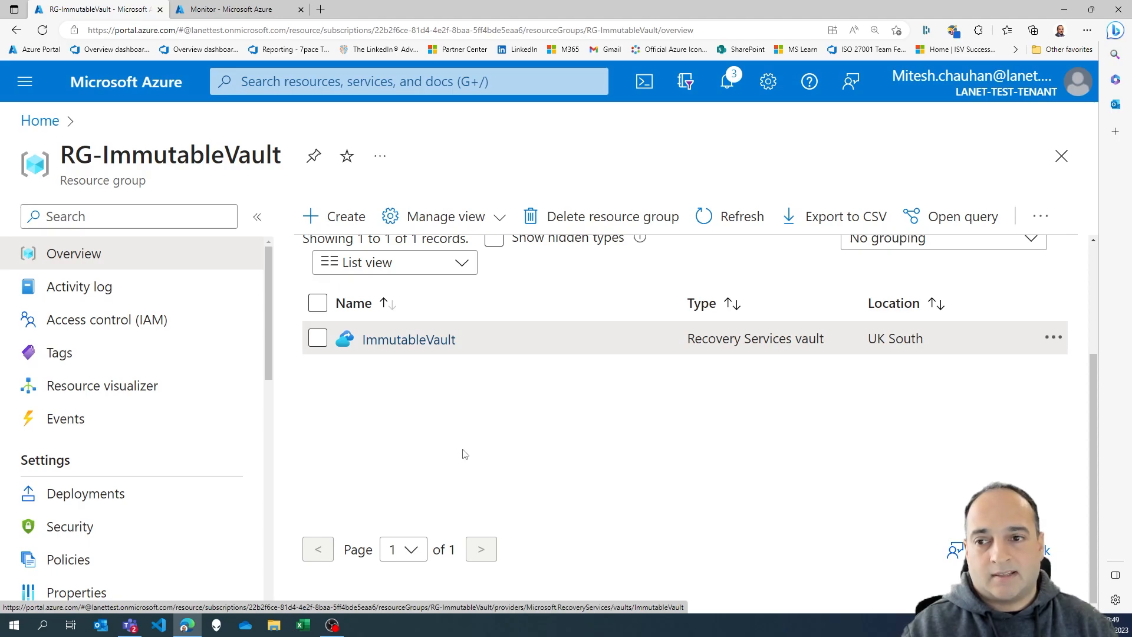
{"action": "scroll", "coordinate": [450, 454], "scroll_direction": "up", "scroll_amount": 2}
{"action": "scroll", "coordinate": [358, 485], "scroll_direction": "down", "scroll_amount": 2}
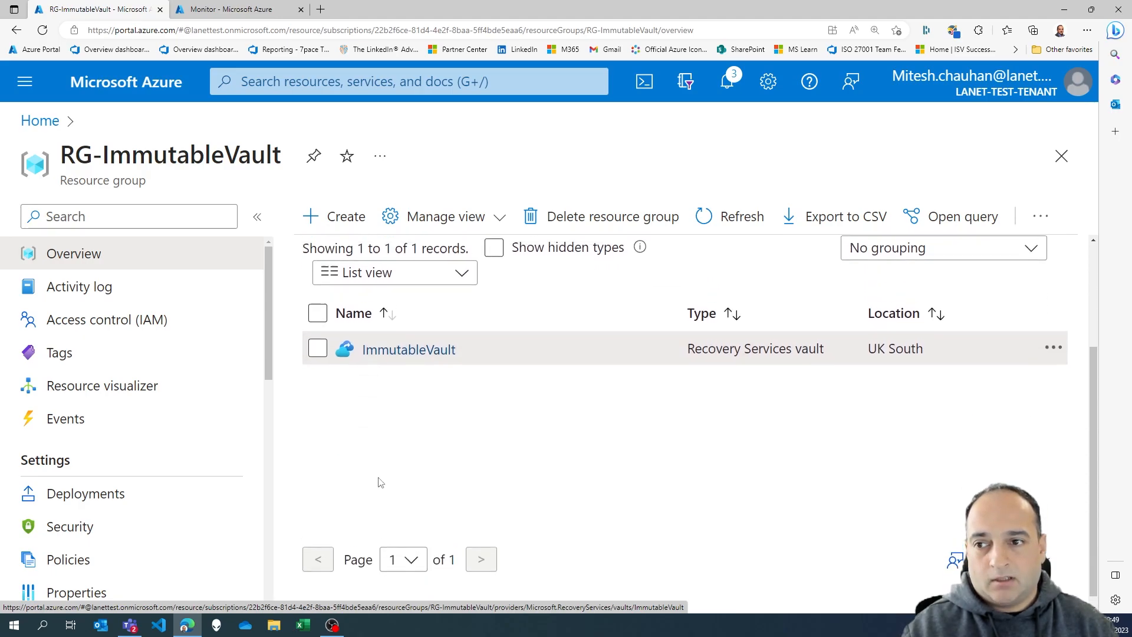
{"action": "scroll", "coordinate": [379, 481], "scroll_direction": "up", "scroll_amount": 2}
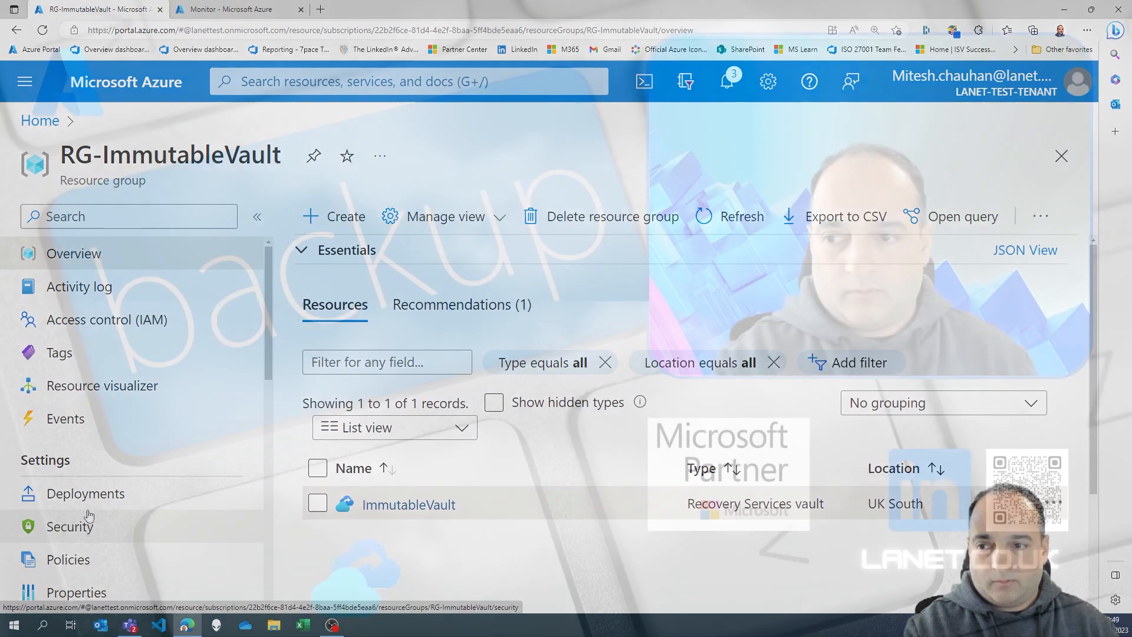